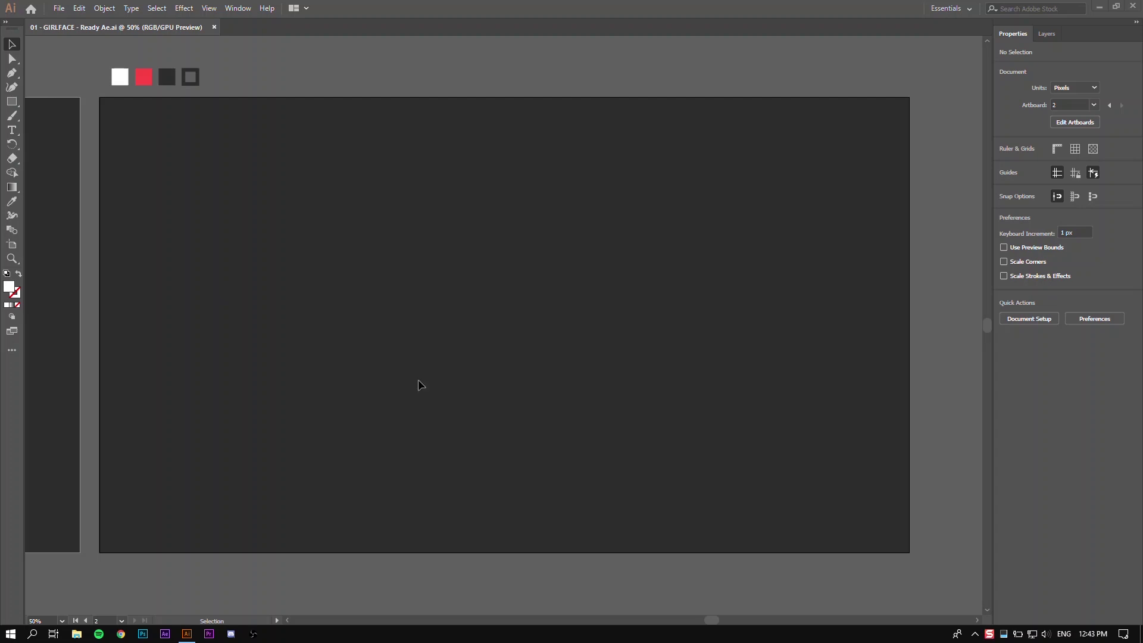
- Draw a white circle of about 455 px from the artboard centre with the Ellipse tool
click(13, 102)
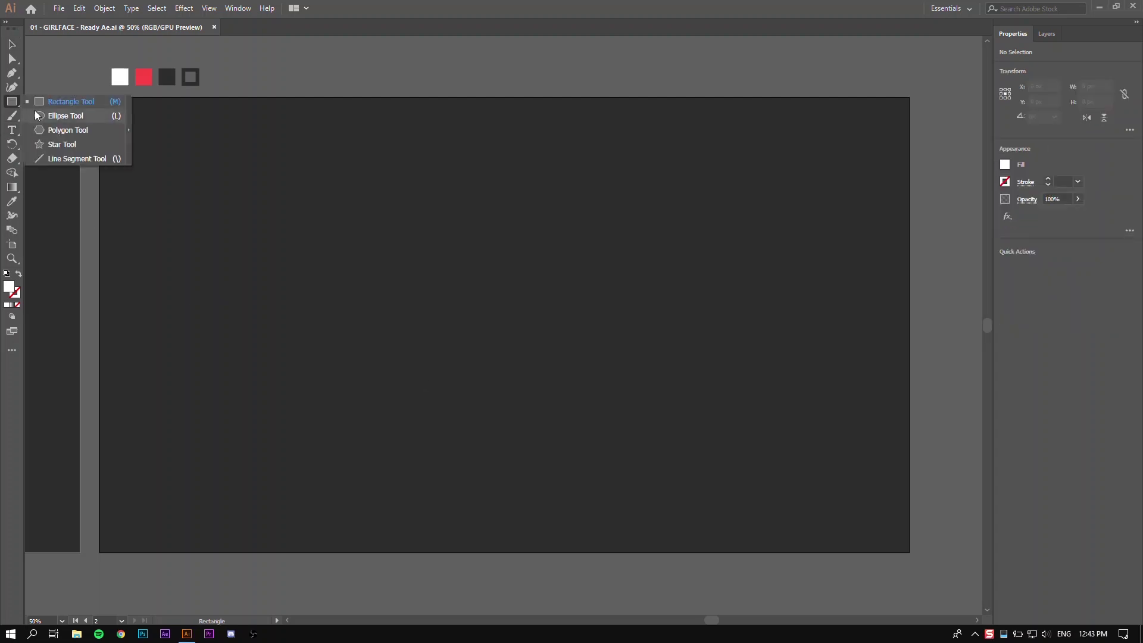
click(40, 119)
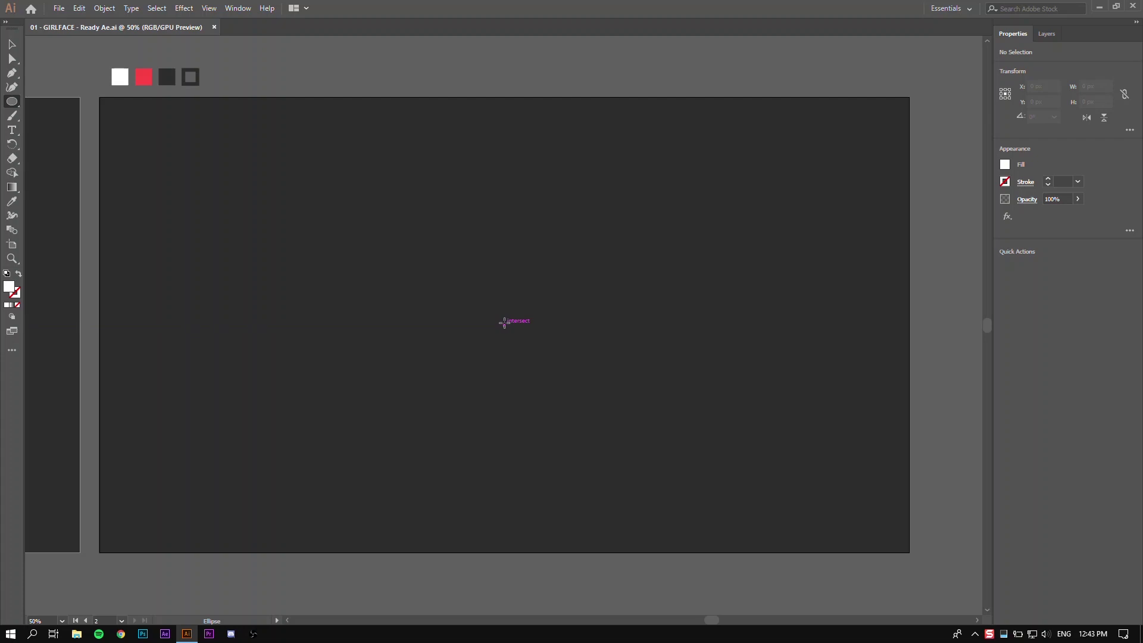
drag(504, 322, 565, 412)
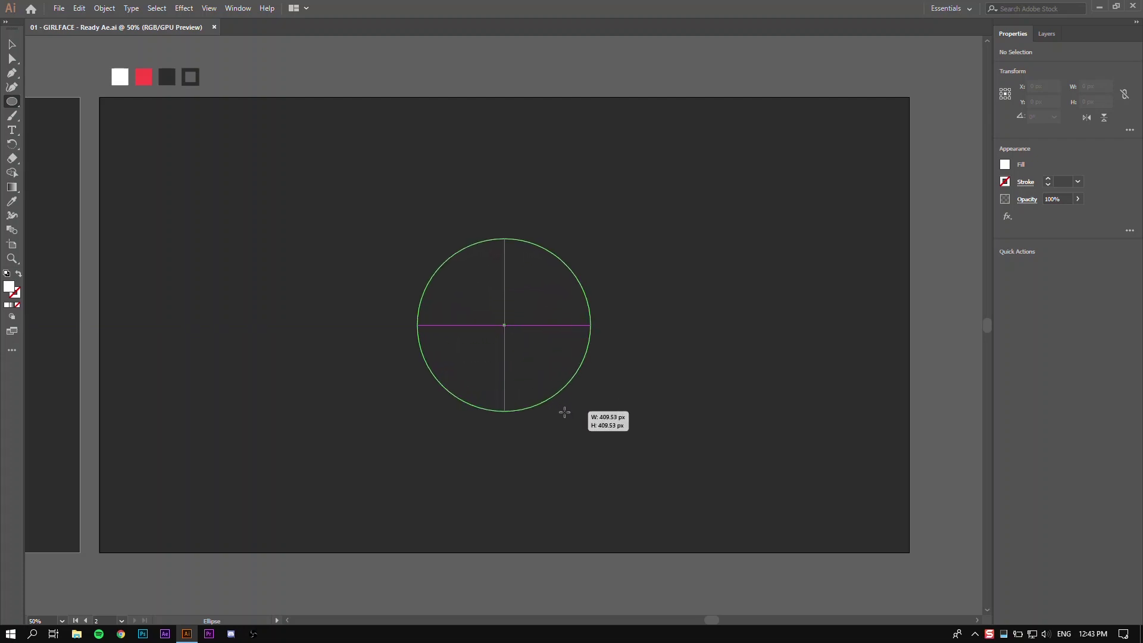
drag(564, 412, 575, 421)
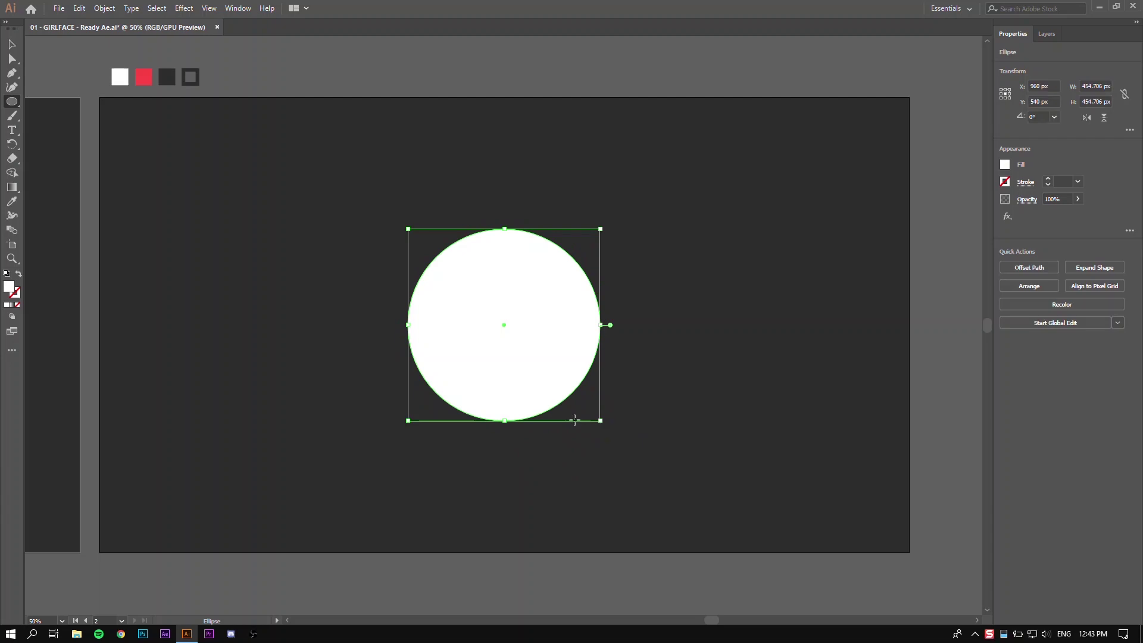
key(v)
click(687, 344)
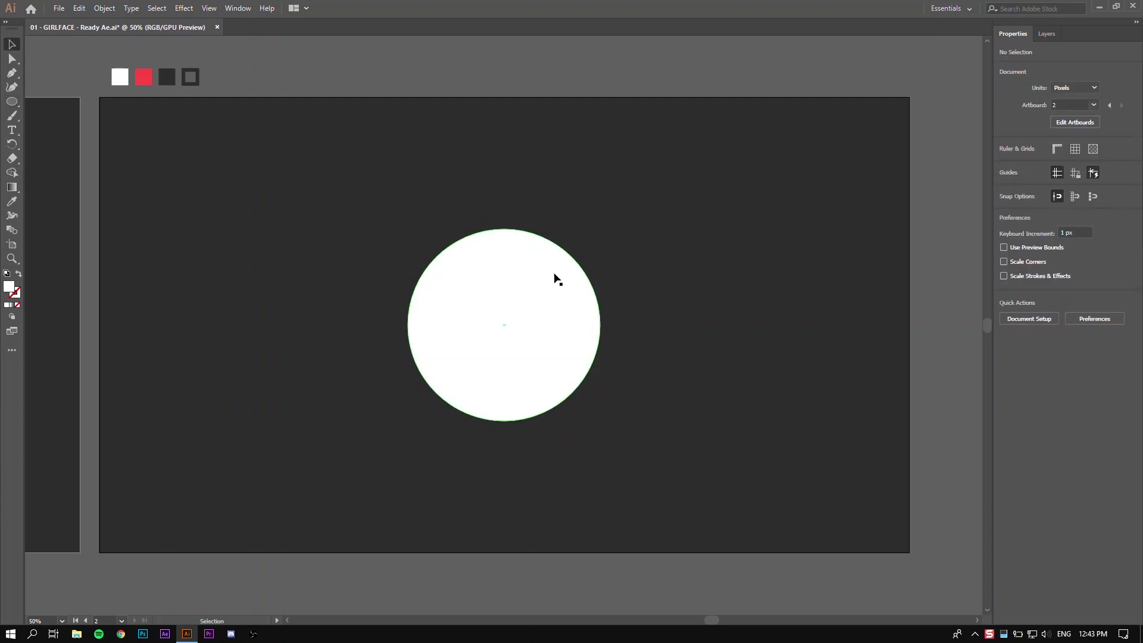
drag(555, 314, 556, 317)
- Fill the selected circle with the red swatch colour using the Eyedropper
click(552, 312)
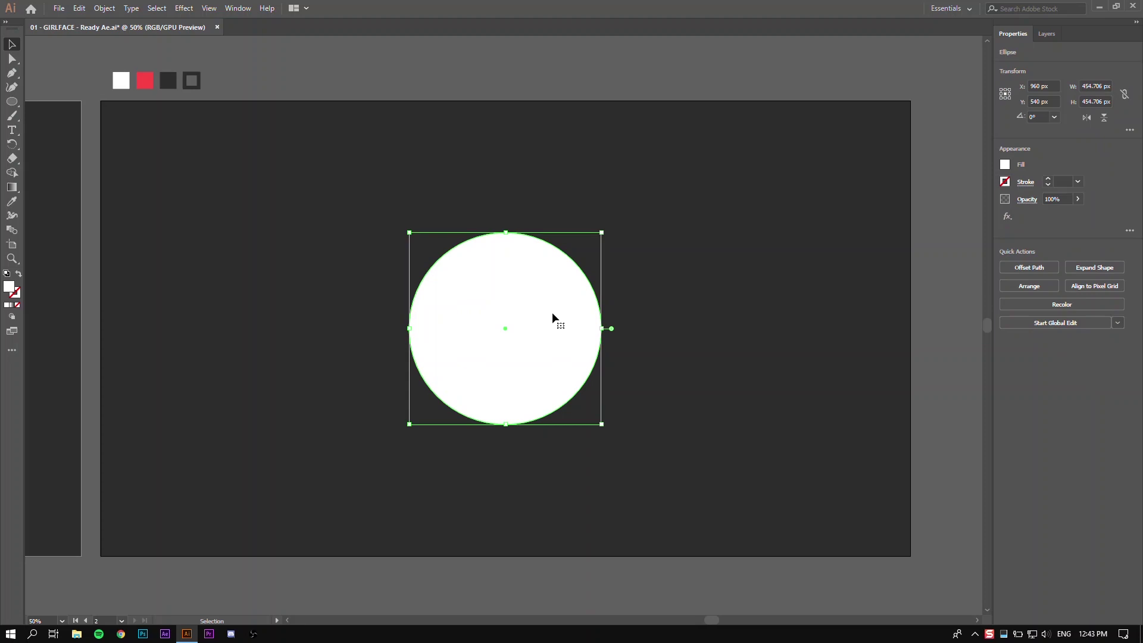
key(a)
key(ctrl)
key(v)
key(i)
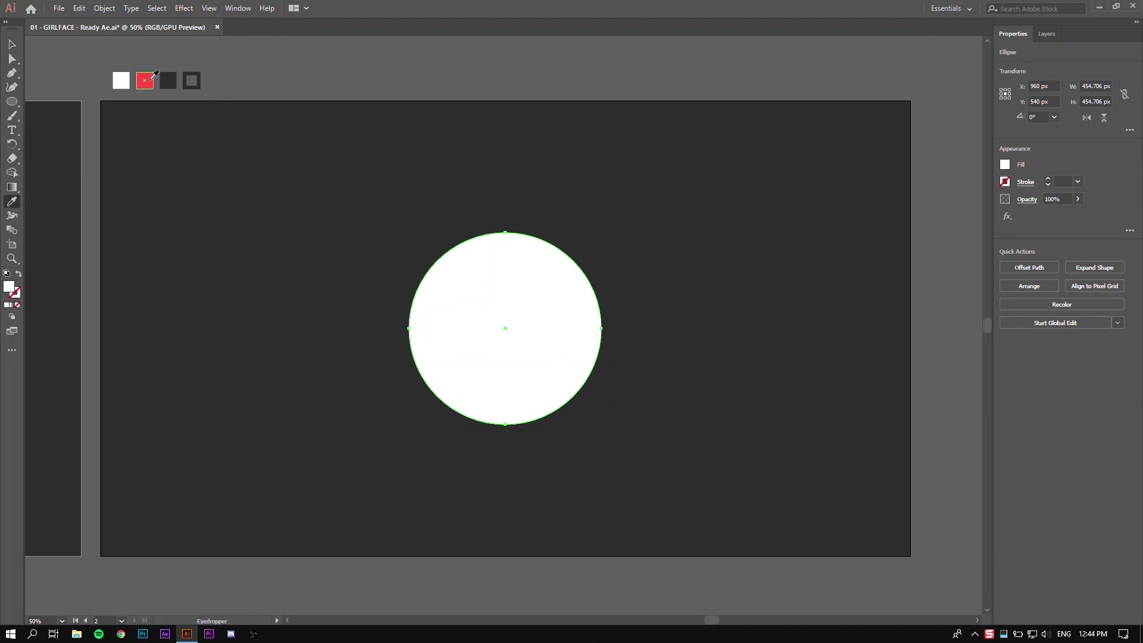
click(151, 73)
key(v)
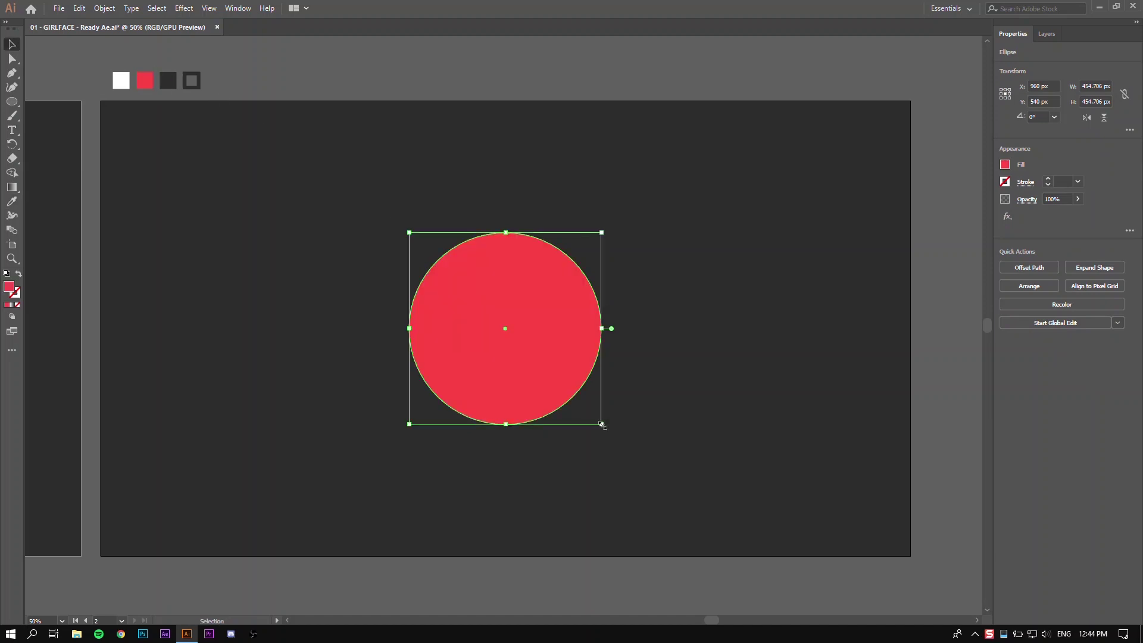
- Scale a smaller red circle copy of about 198 px and place it over the face's upper-left edge
drag(601, 425, 551, 370)
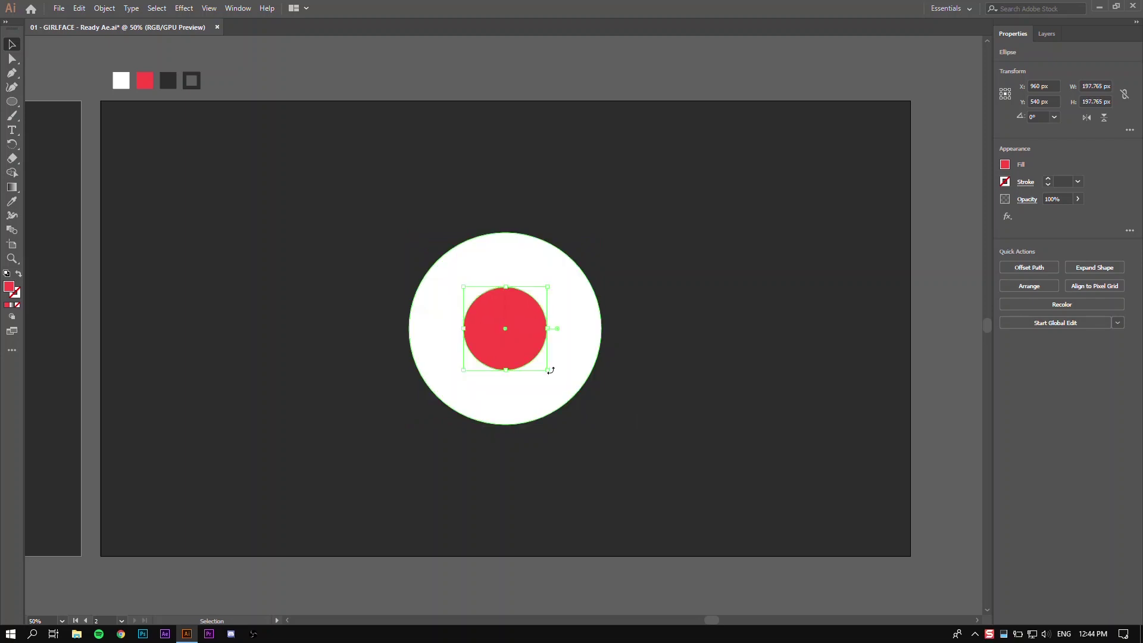
click(591, 396)
mouse_move(534, 357)
mouse_down()
mouse_move(537, 257)
mouse_move(483, 259)
mouse_up()
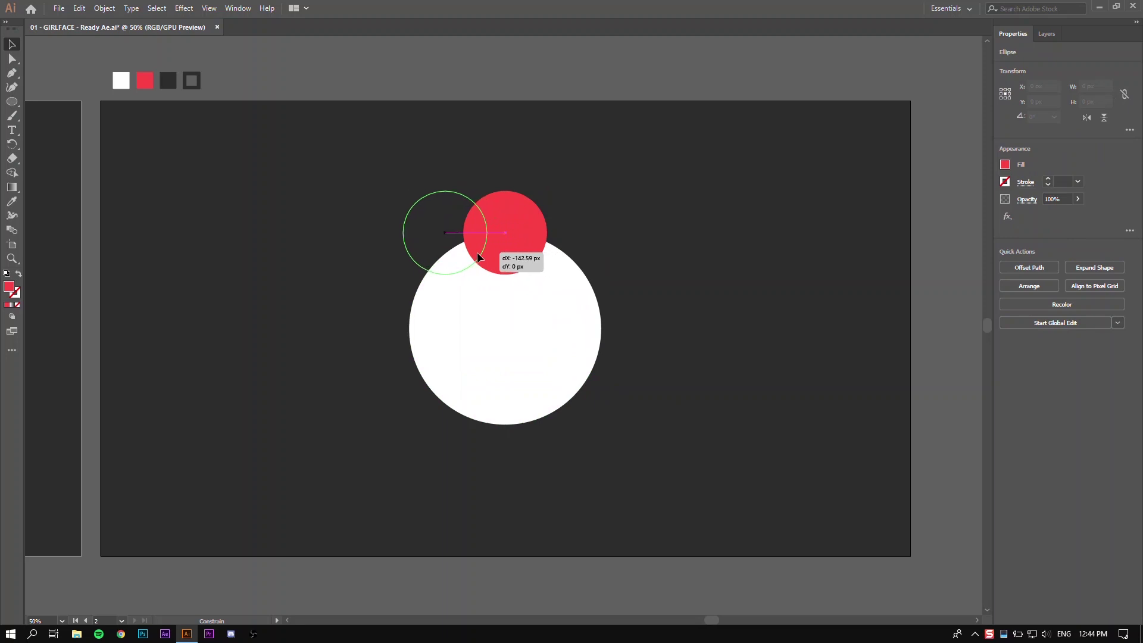
drag(482, 259, 474, 259)
click(696, 323)
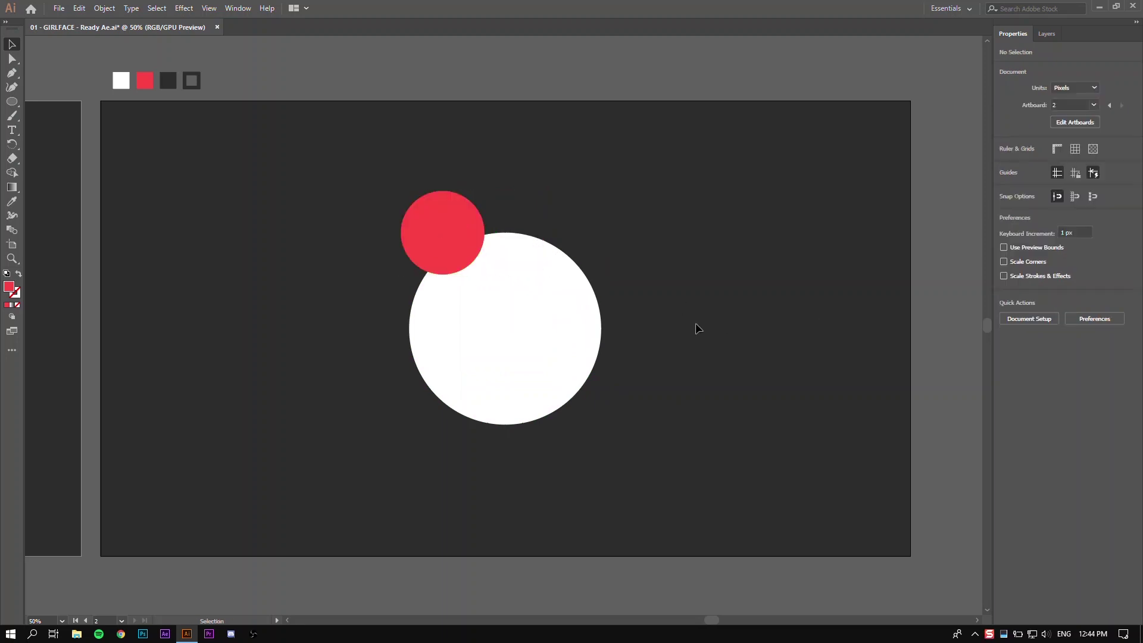
scroll(613, 259, down, 1)
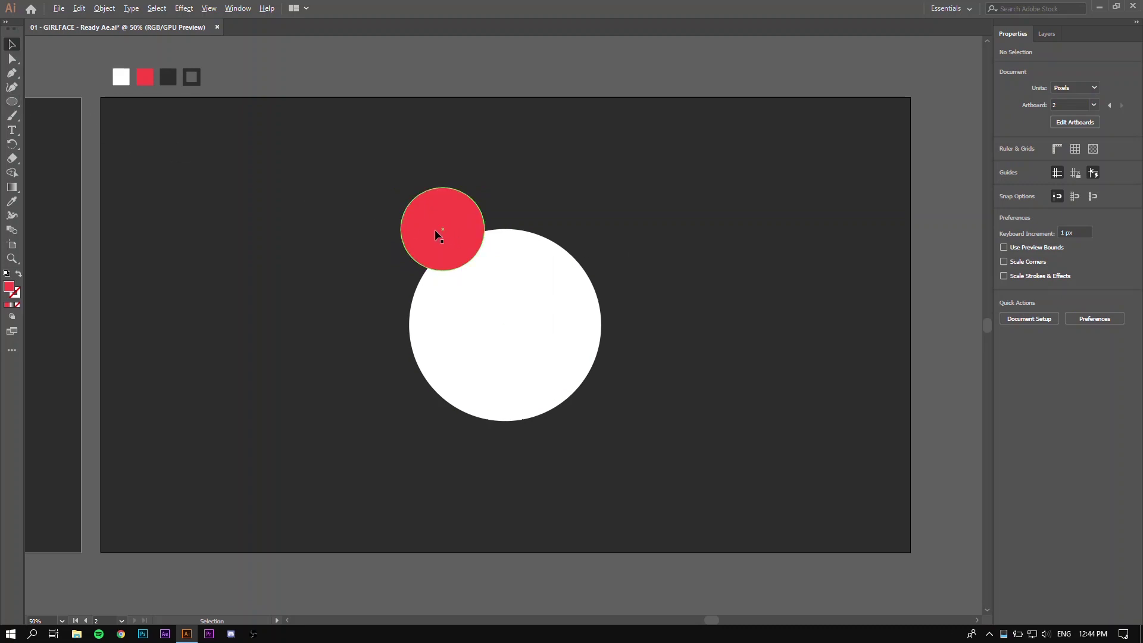
- Duplicate the red circle to the right and stretch the copy into a wide ellipse over the face top
drag(441, 233, 509, 237)
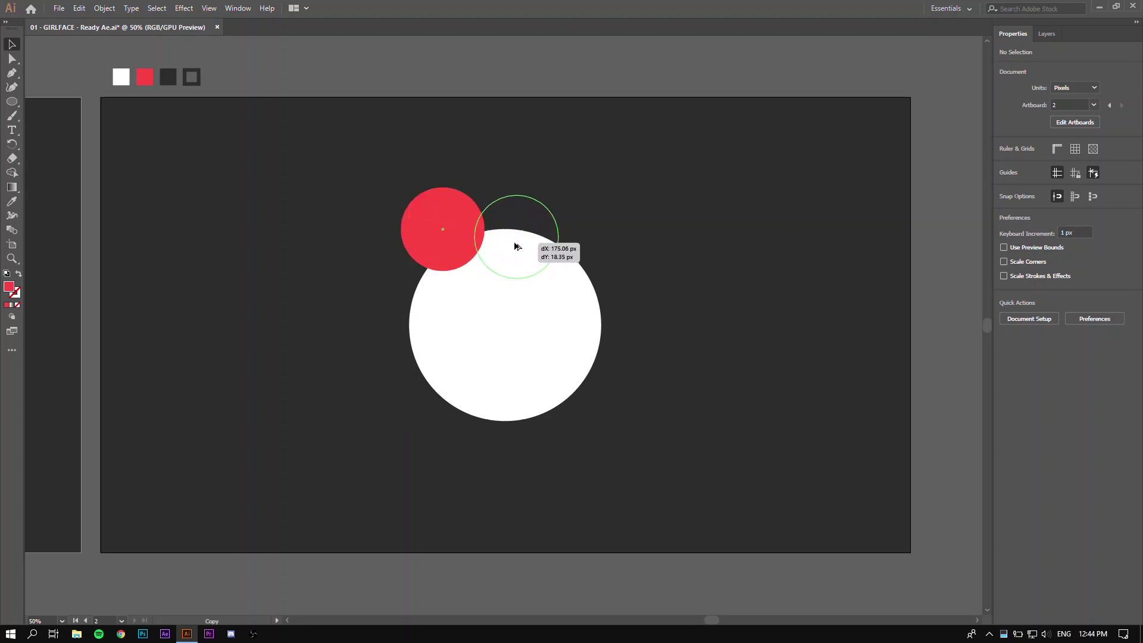
drag(509, 240, 454, 242)
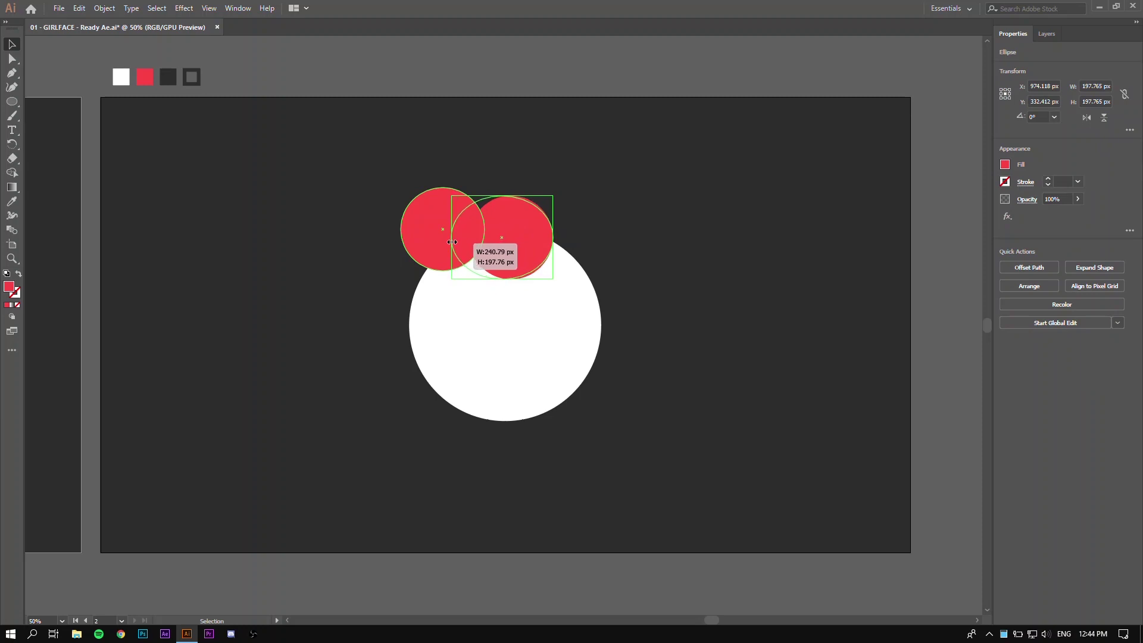
drag(454, 242, 451, 242)
key(ctrl+shift+a)
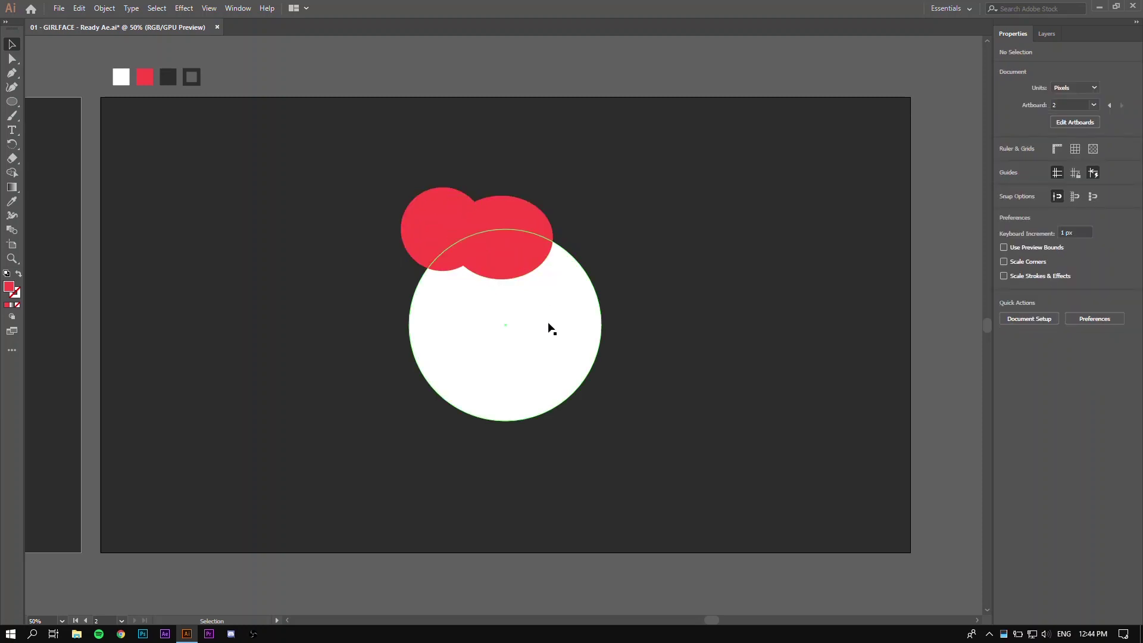
drag(530, 245, 535, 250)
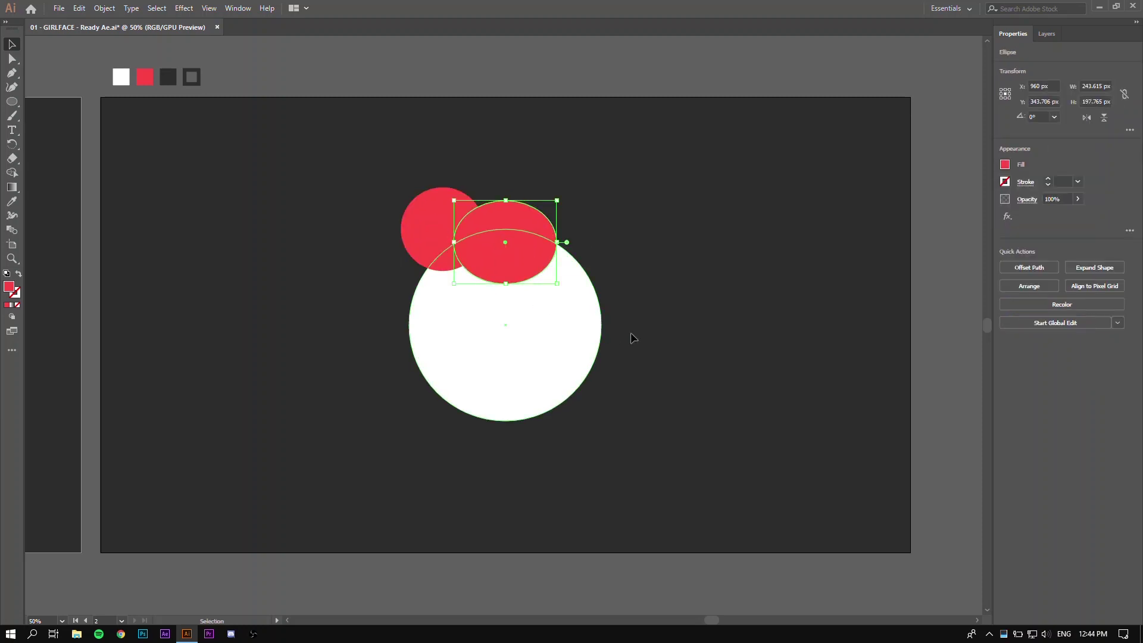
key(ctrl+shift+a)
- Bring the white face circle to front and split it with the ellipse using Shape Builder
click(508, 337)
key(a)
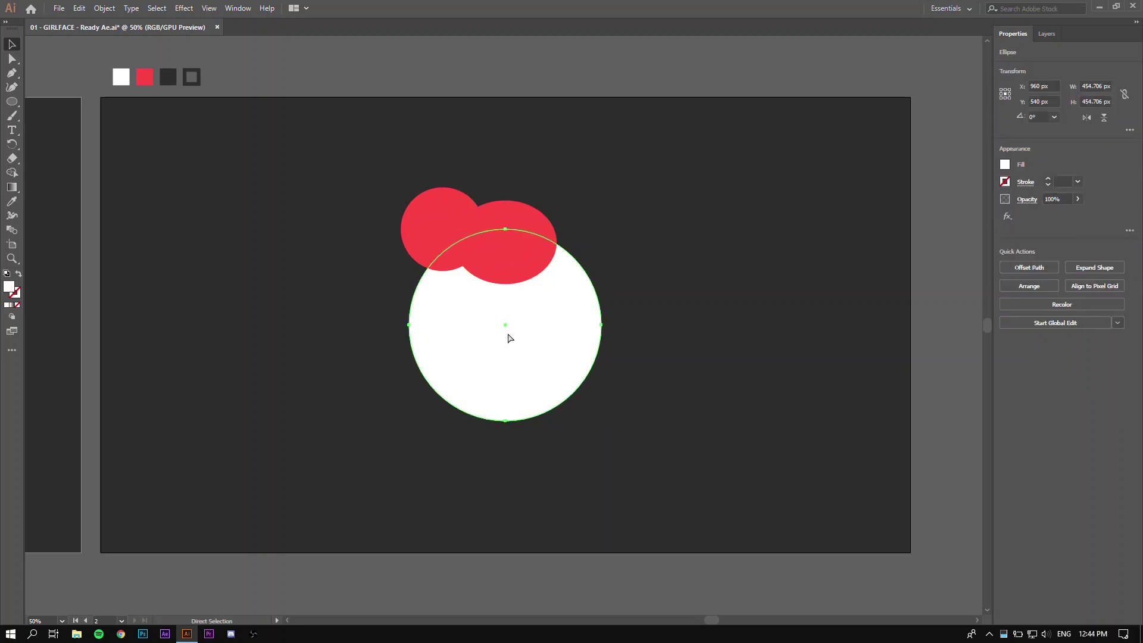
key(ctrl+shift+bracketright)
key(v)
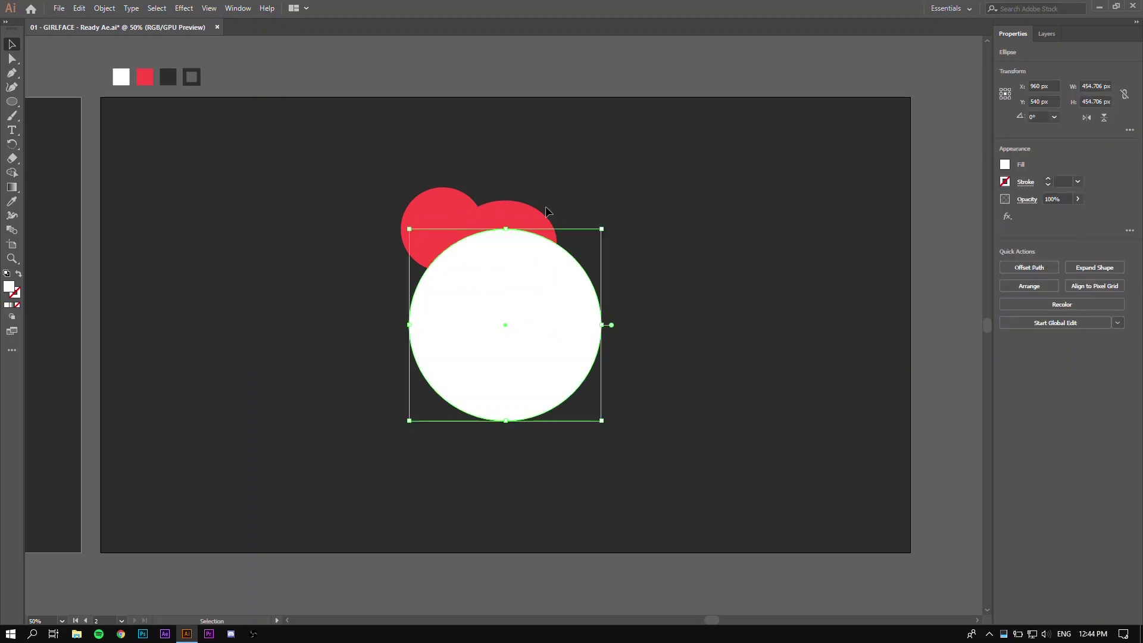
shift+click(519, 225)
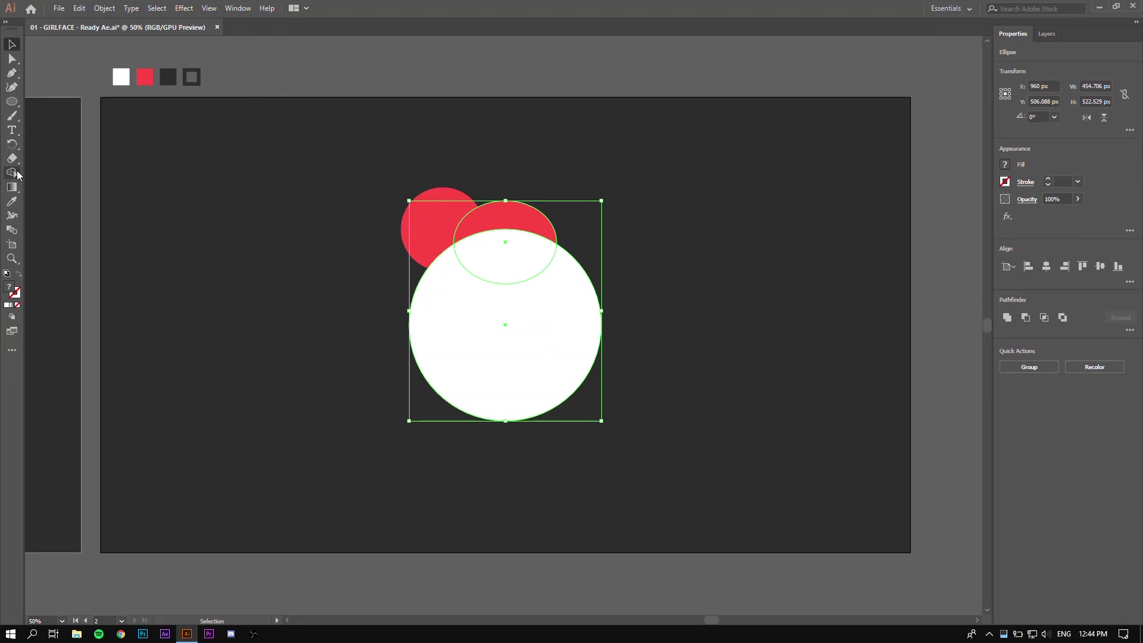
click(11, 174)
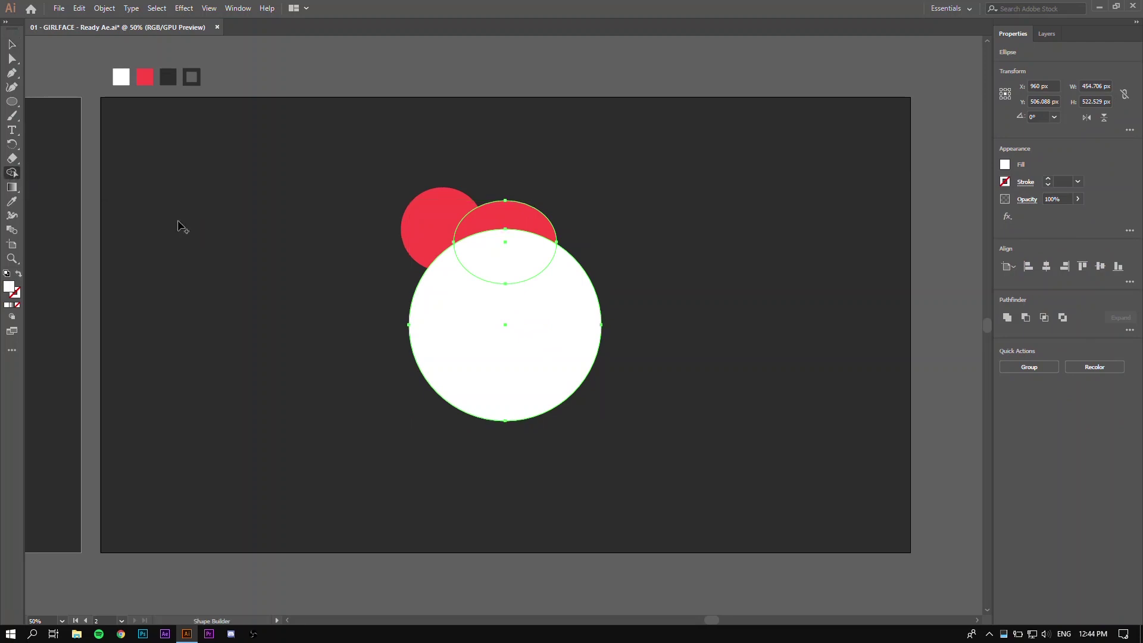
click(524, 257)
key(v)
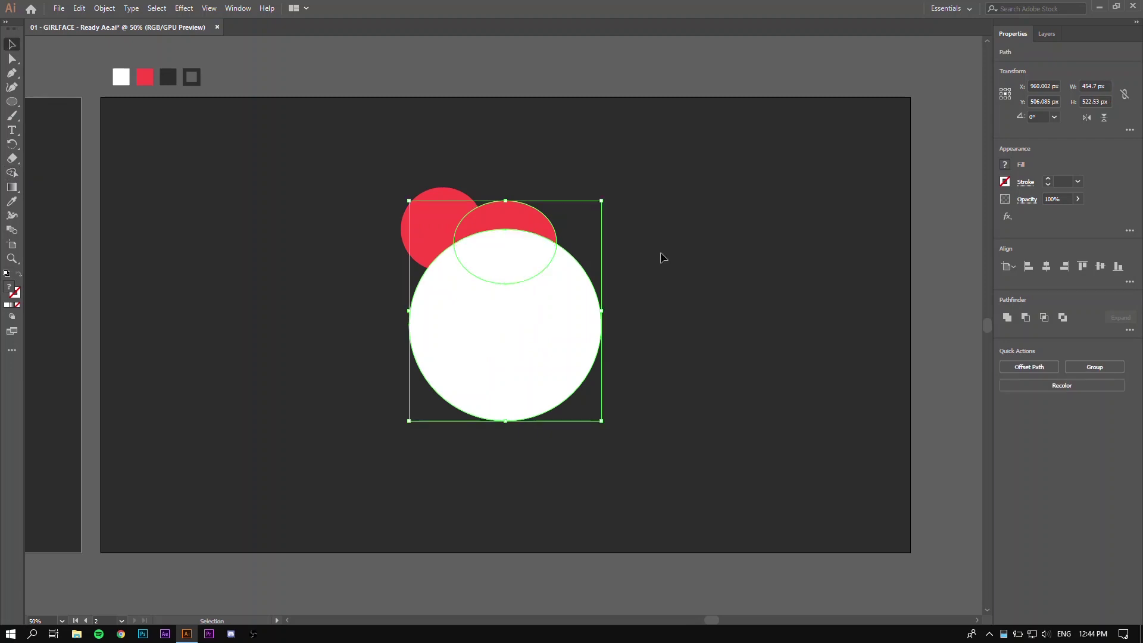
- Delete the leftover red crescent and fill the lens piece at the face's top with red
click(661, 255)
drag(518, 225, 692, 185)
key(Delete)
drag(566, 320, 657, 467)
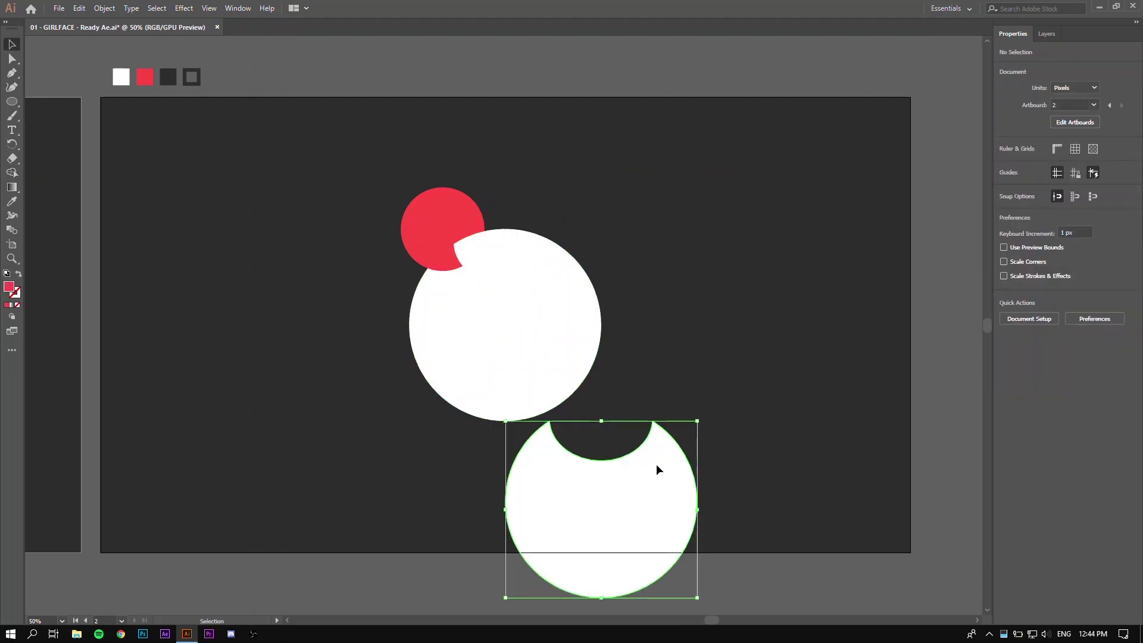
key(ctrl+z)
click(518, 248)
key(i)
click(440, 216)
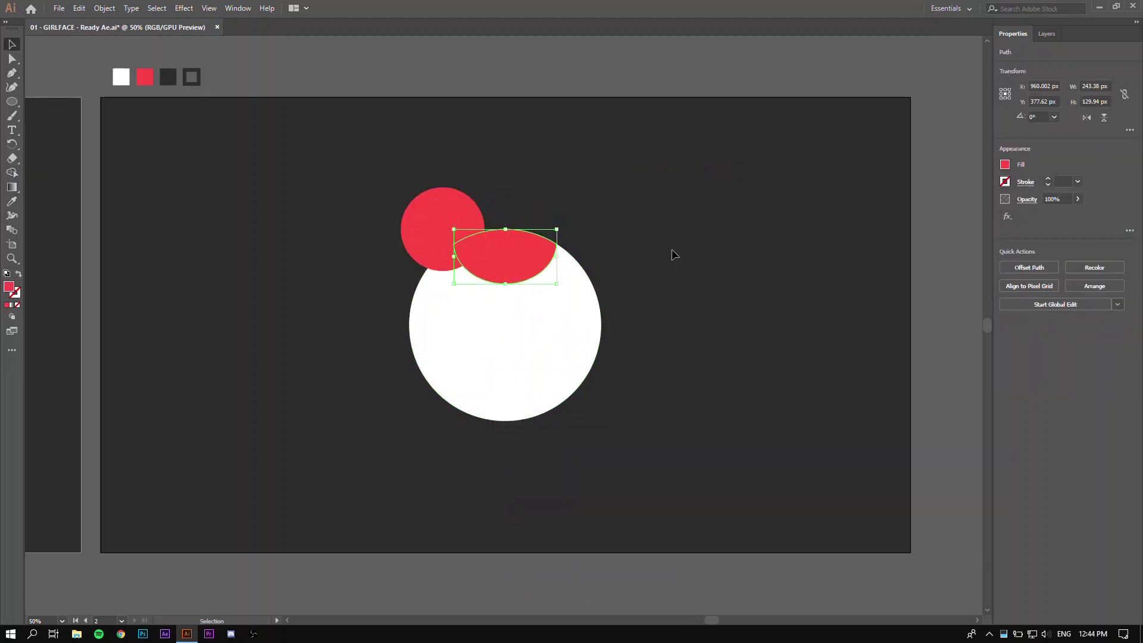
key(v)
click(671, 249)
mouse_move(557, 306)
mouse_down()
mouse_move(540, 315)
mouse_move(597, 305)
mouse_up()
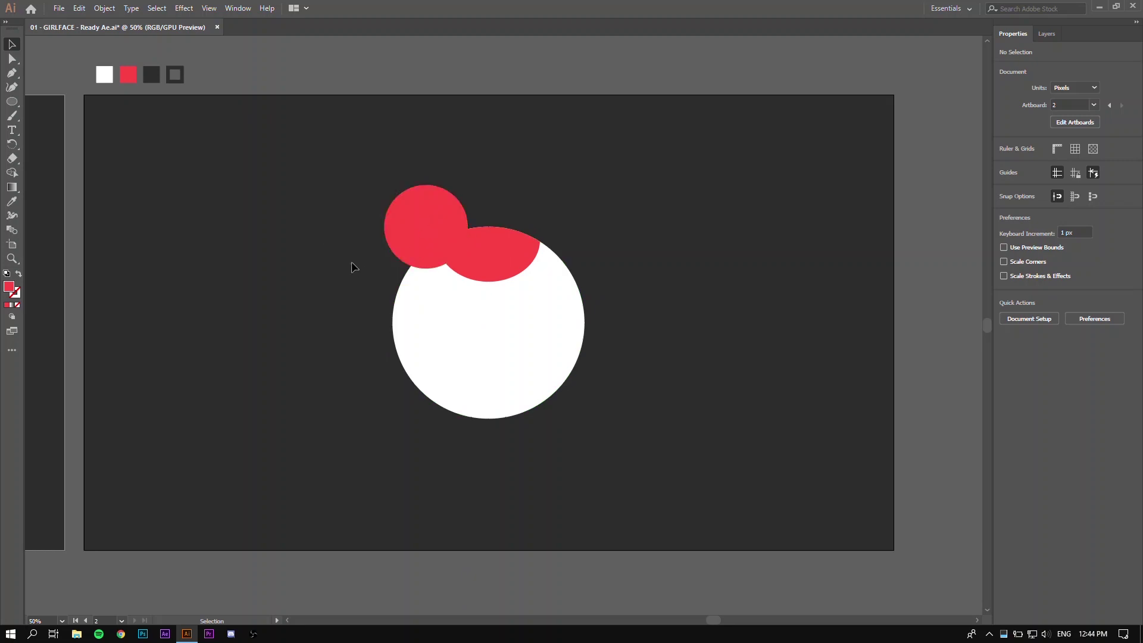
- Draw a tall red rectangle over the face's left side
drag(12, 102, 57, 101)
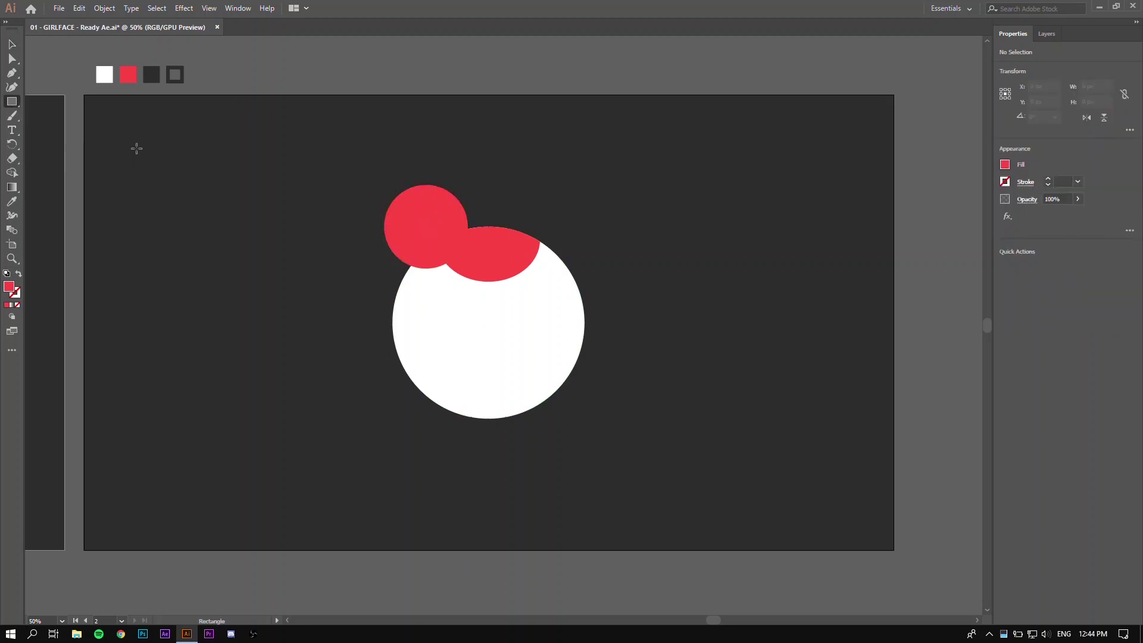
drag(313, 227, 401, 418)
key(a)
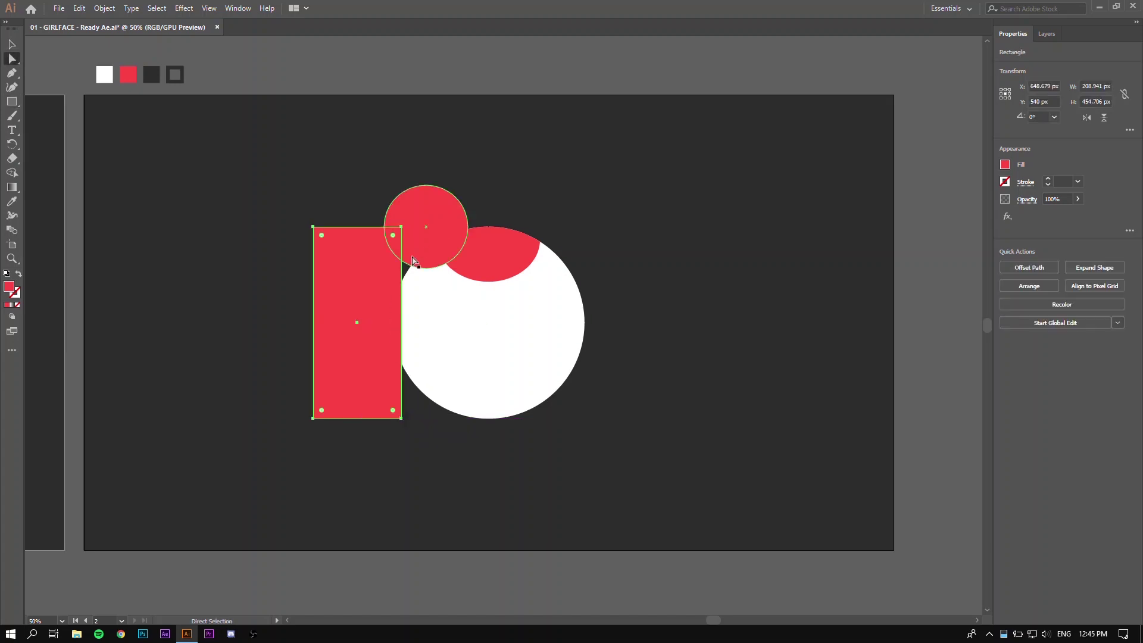
click(402, 227)
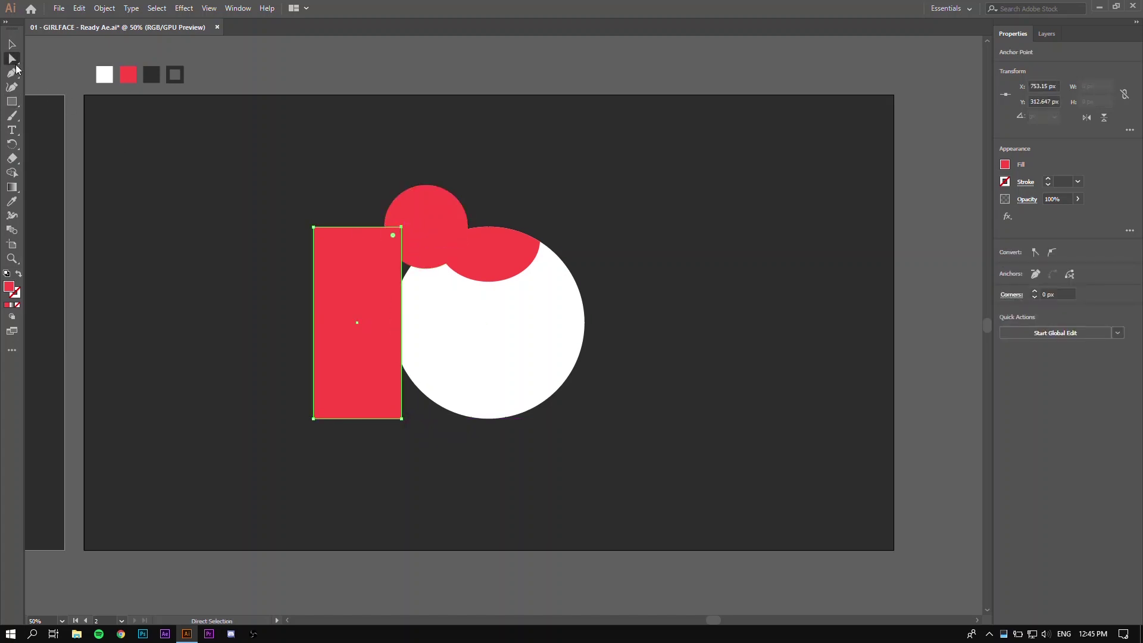
right_click(12, 59)
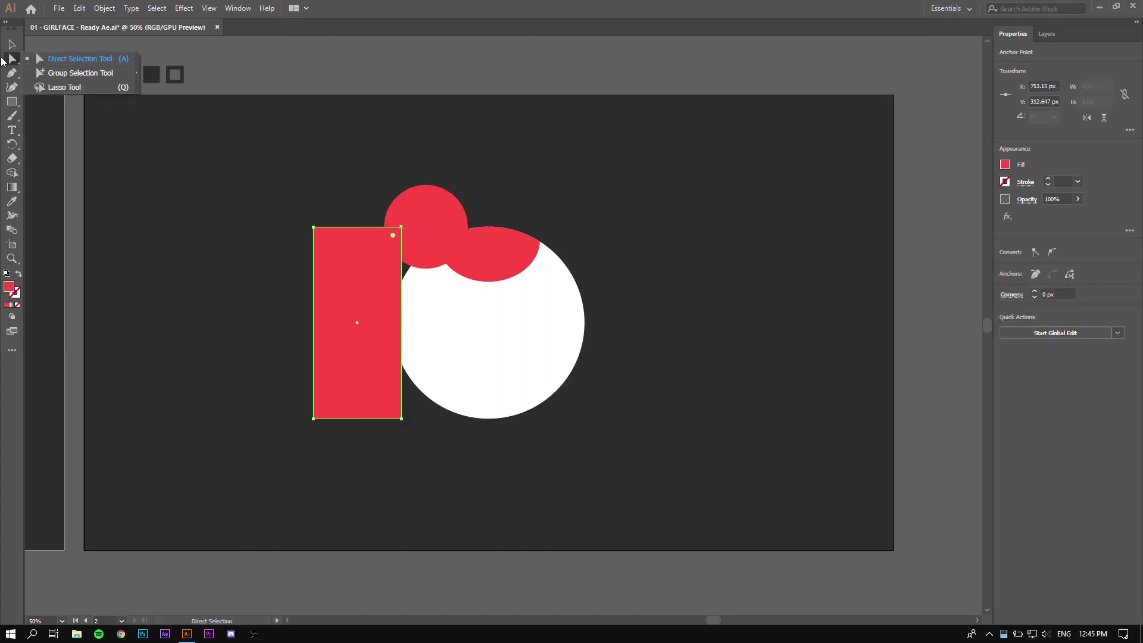
key(Escape)
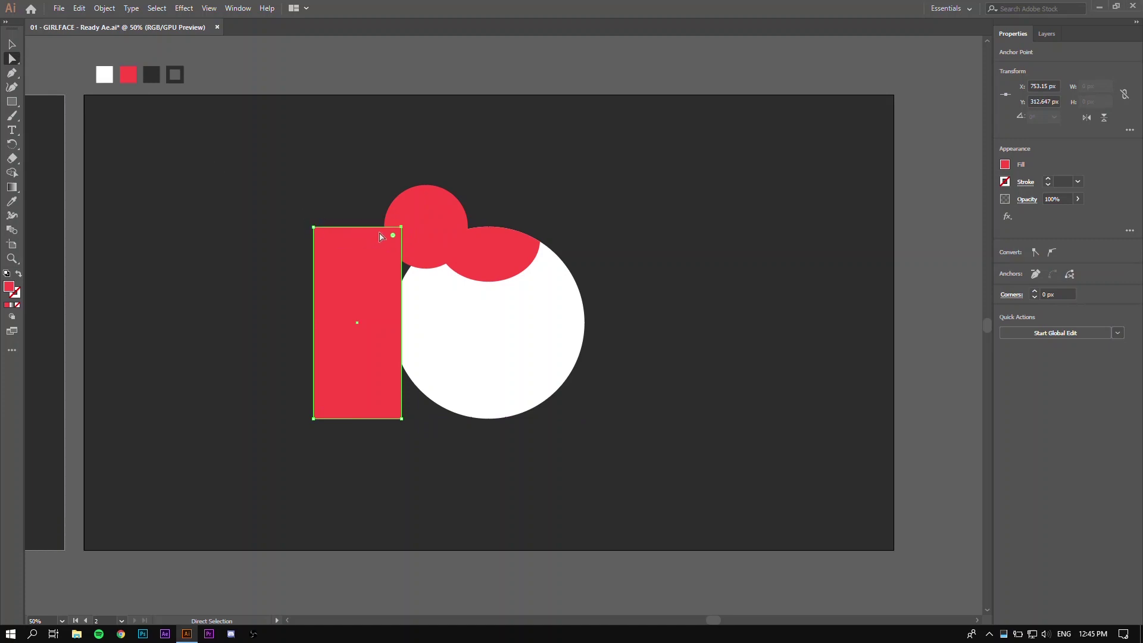
shift+click(402, 229)
- Shift the rectangle's top anchors right so the top edge tucks under the small circle
shift+click(409, 232)
drag(408, 230, 451, 235)
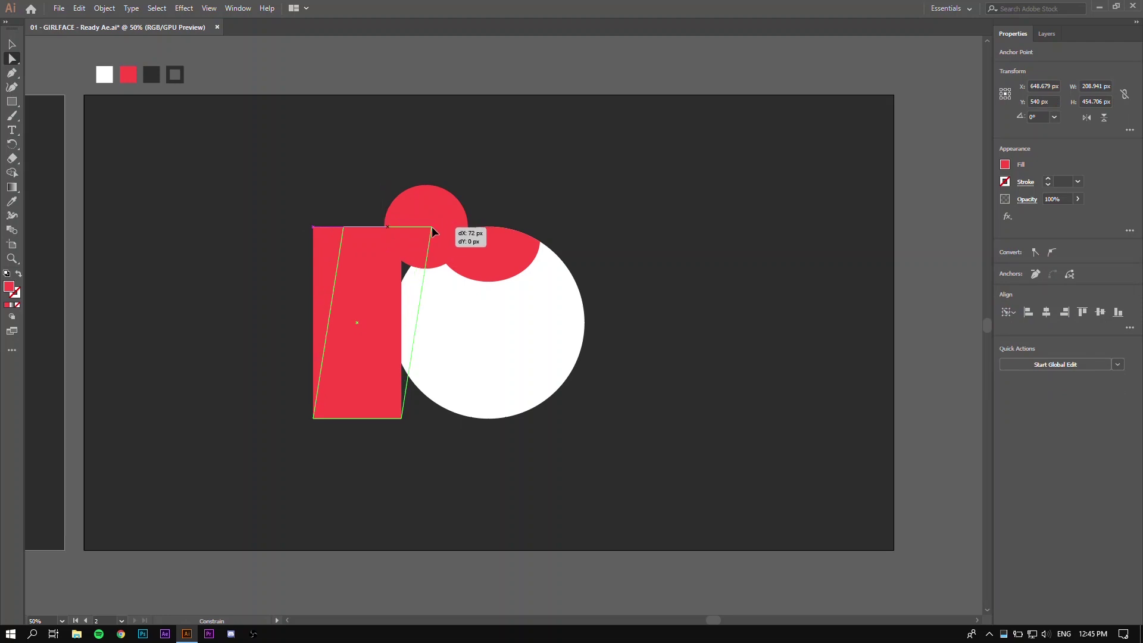
drag(451, 236, 451, 235)
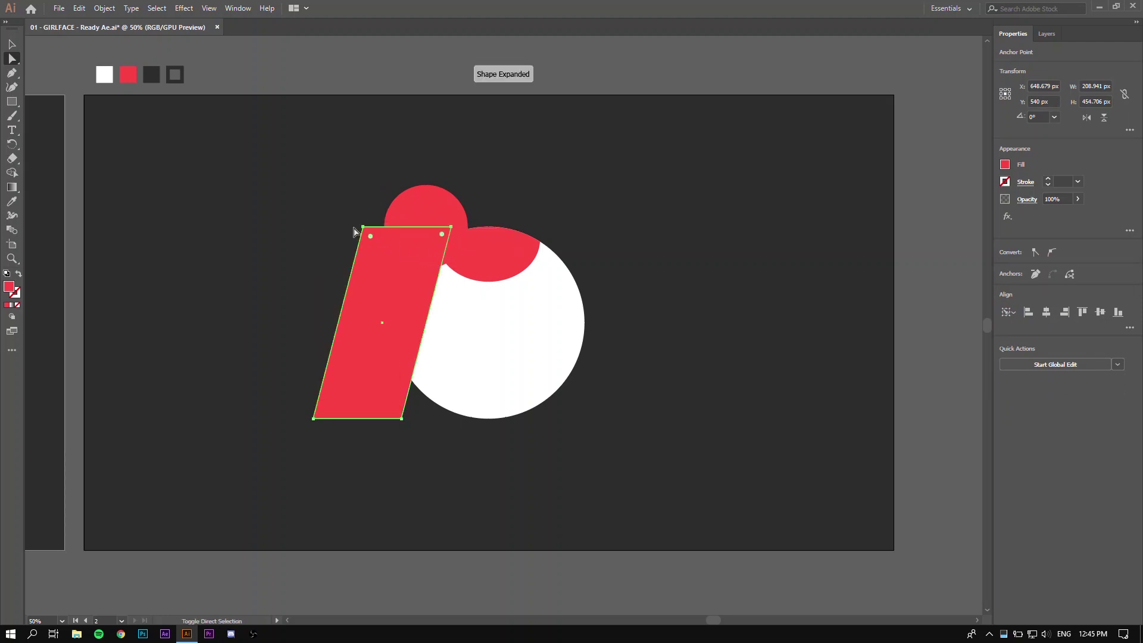
click(363, 229)
drag(363, 228, 388, 228)
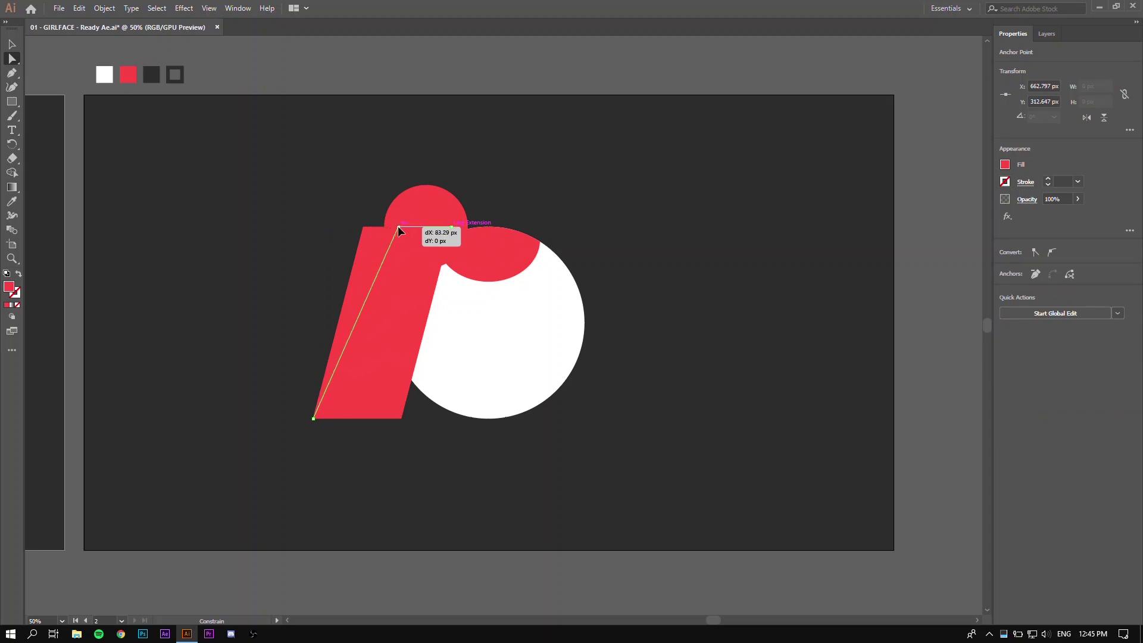
drag(388, 228, 392, 227)
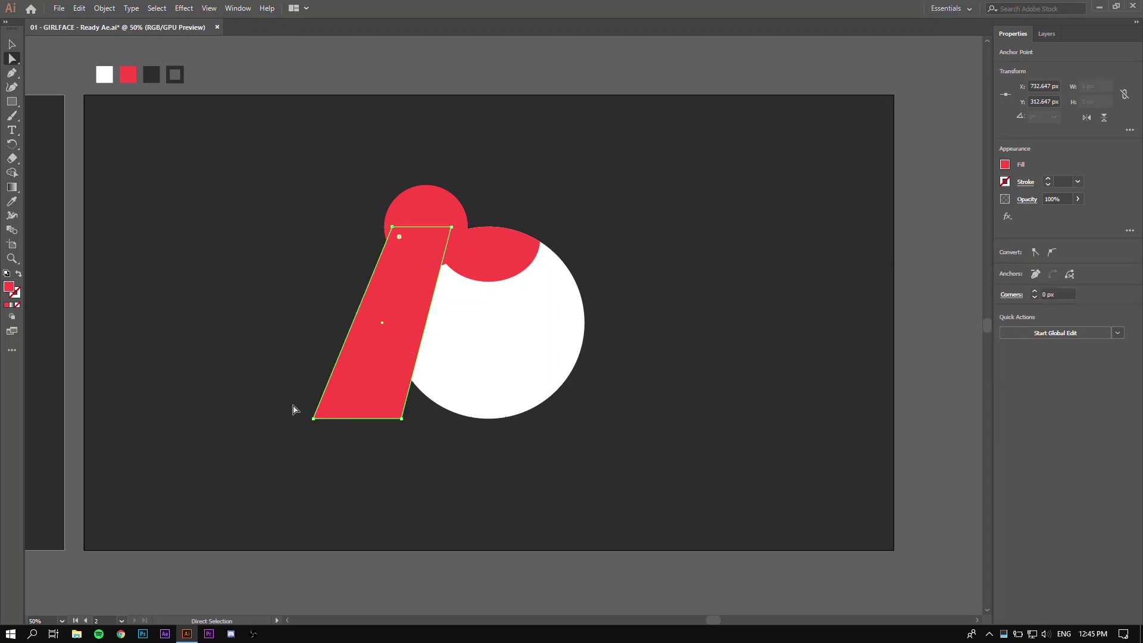
- Try rounding the strand's bottom-left corner, then undo it
mouse_move(285, 387)
mouse_down()
mouse_move(335, 446)
mouse_move(338, 469)
mouse_up()
drag(313, 419, 295, 418)
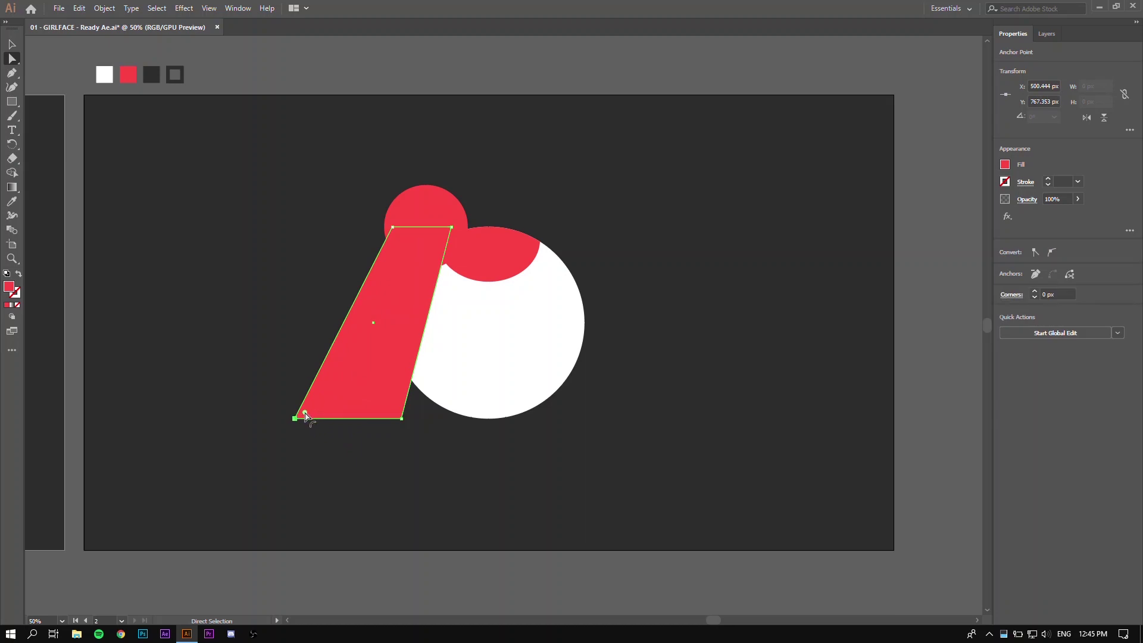
drag(304, 415, 399, 342)
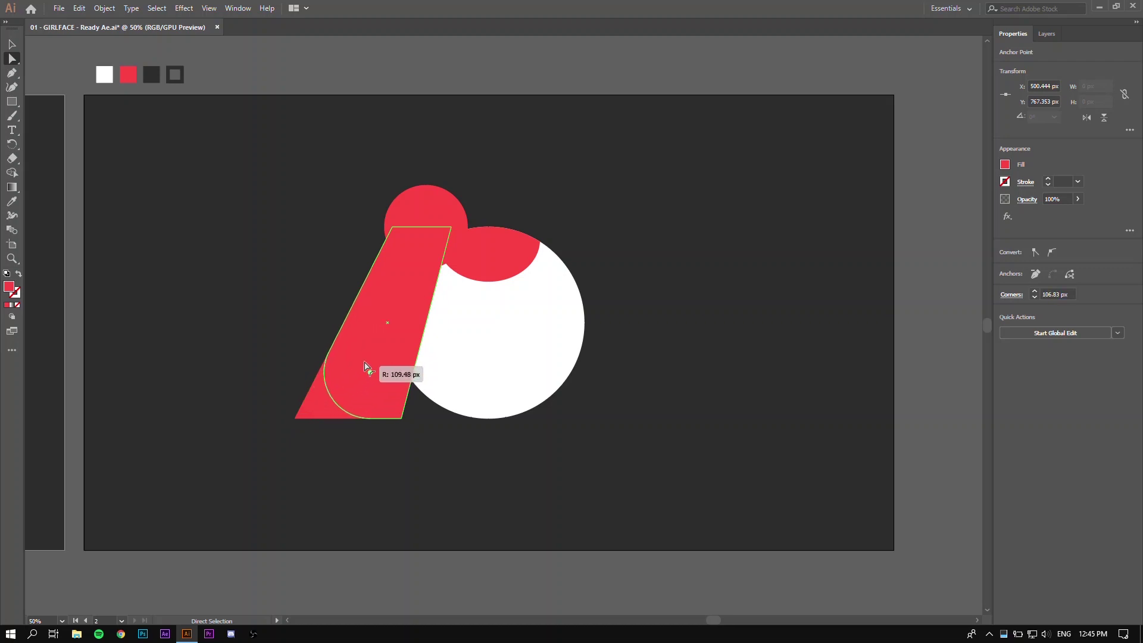
drag(399, 342, 435, 324)
click(596, 333)
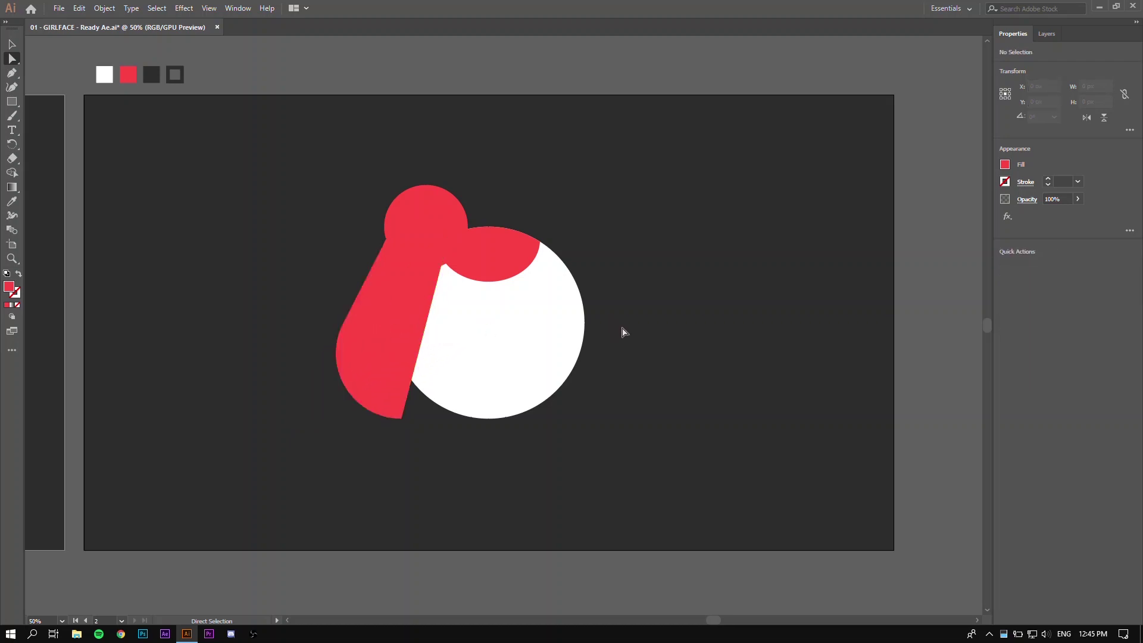
key(ctrl+z)
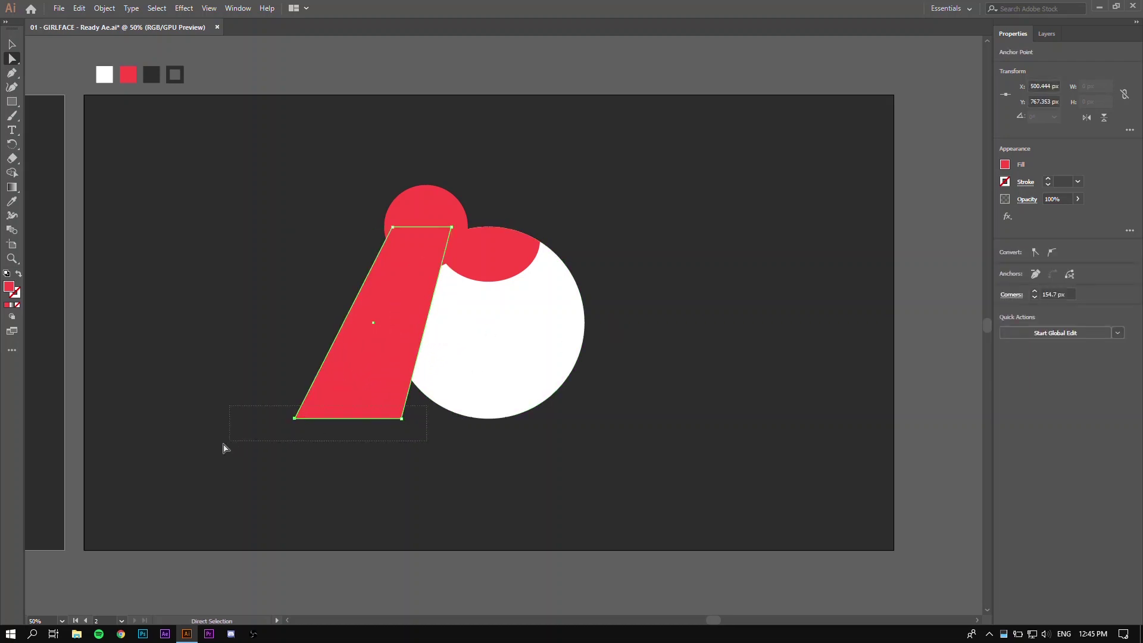
- Lengthen the hair strand downward and give its bottom-left corner a large rounded curve
drag(225, 448, 226, 447)
drag(401, 418, 399, 453)
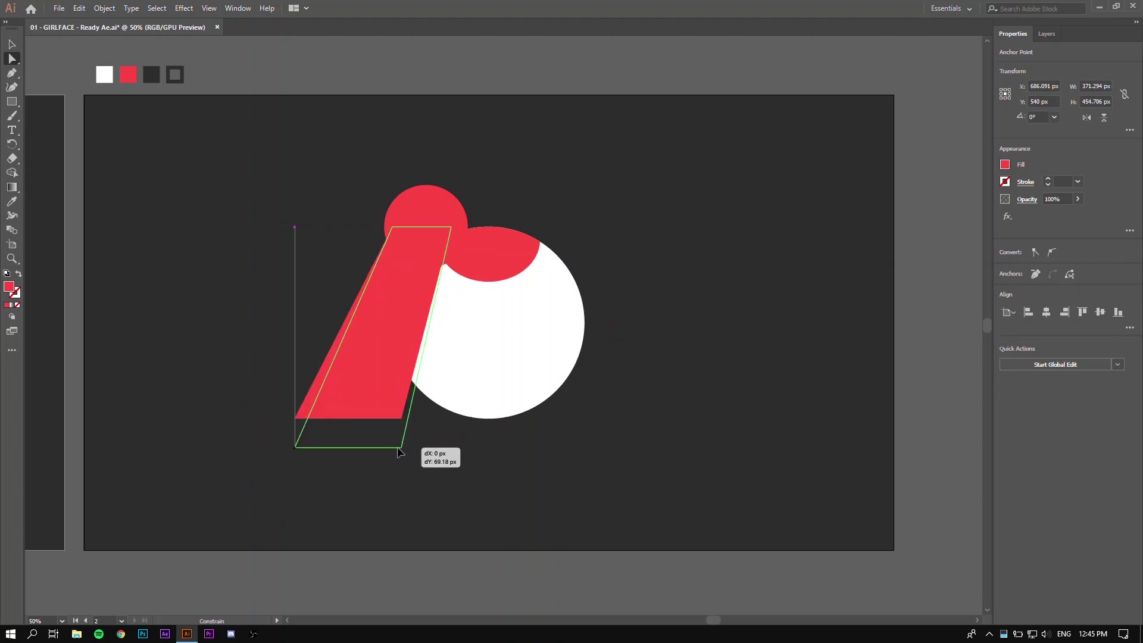
click(266, 434)
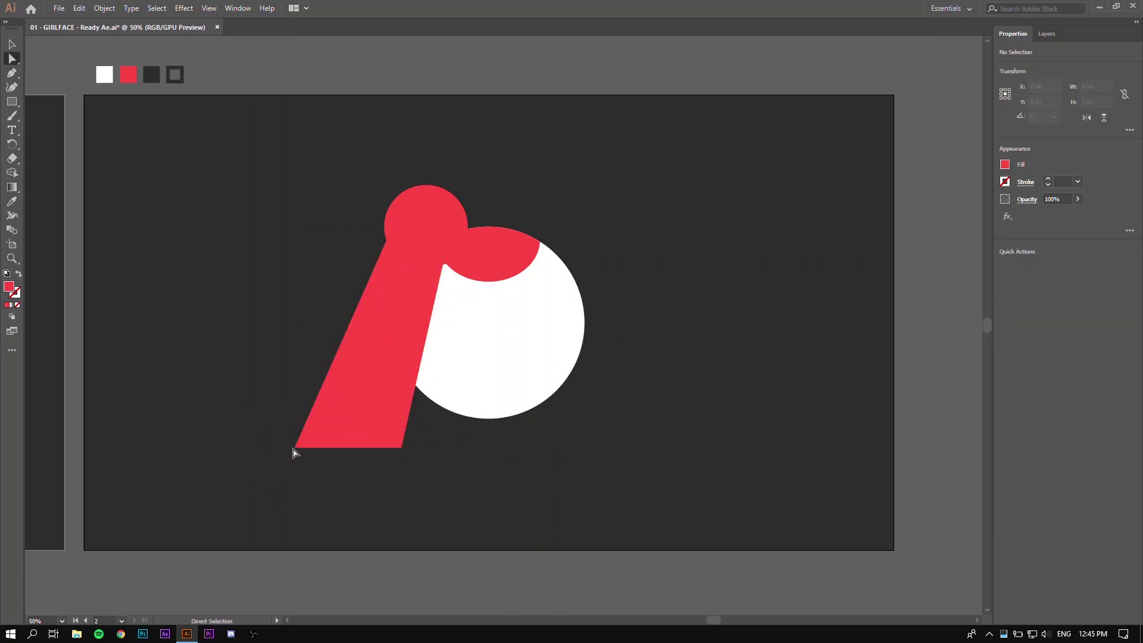
click(294, 449)
mouse_move(294, 449)
mouse_down()
mouse_move(297, 467)
mouse_move(622, 362)
mouse_up()
click(614, 369)
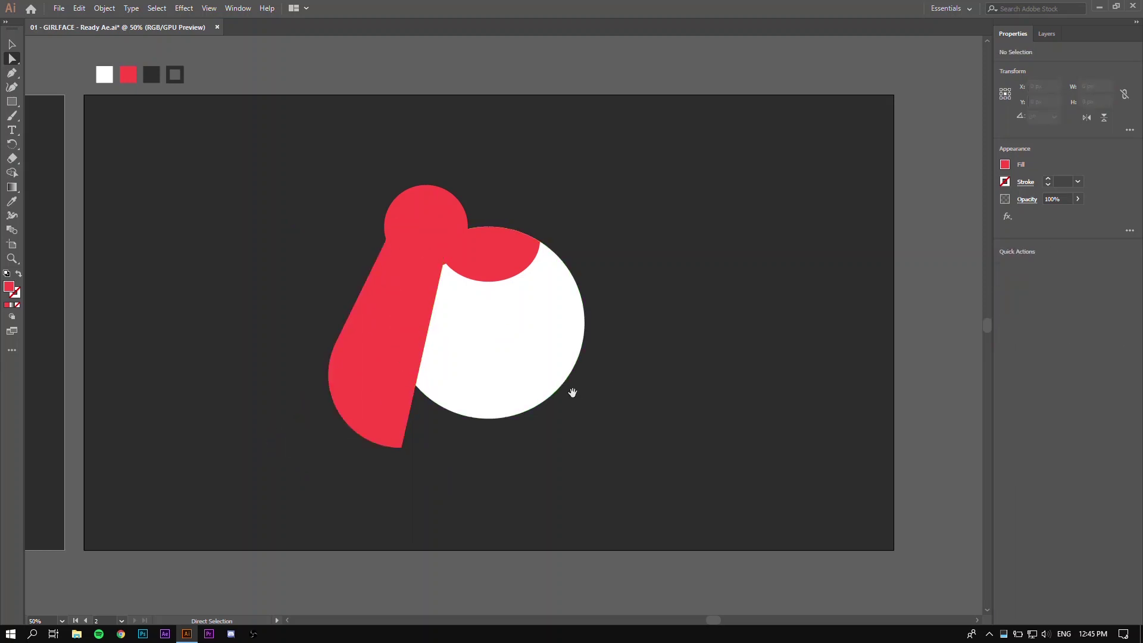
- Raise the small red circle slightly upward
drag(573, 393, 564, 384)
key(v)
mouse_move(438, 201)
mouse_down()
mouse_move(426, 188)
mouse_move(434, 205)
mouse_up()
drag(544, 328, 533, 328)
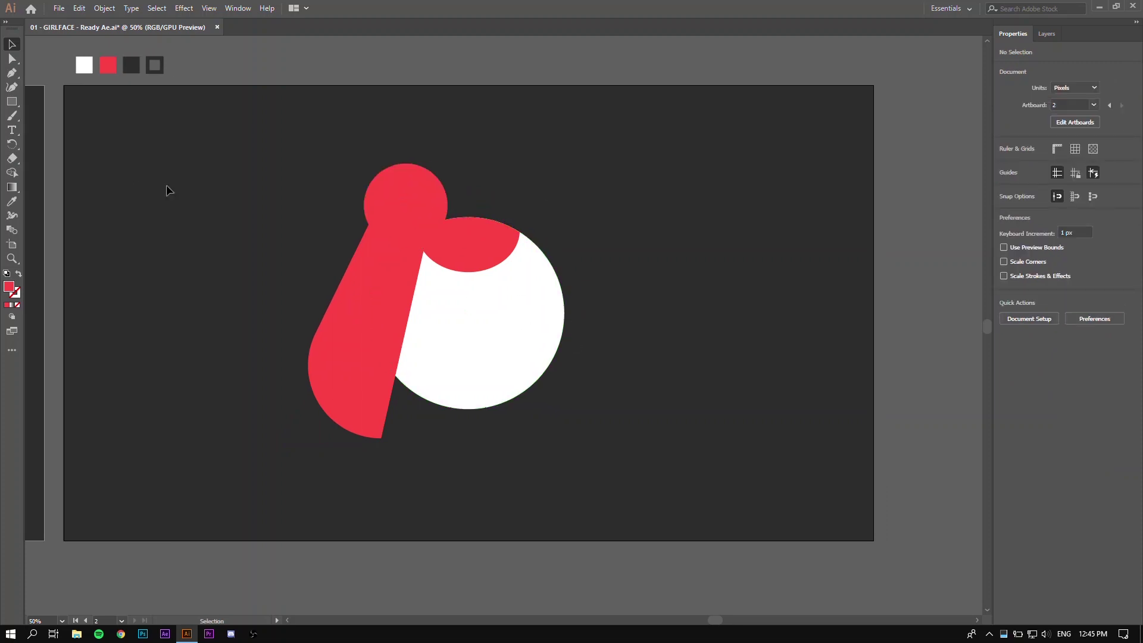
- Pen-draw a short straight line on the face's right side
click(12, 73)
scroll(562, 316, up, 1)
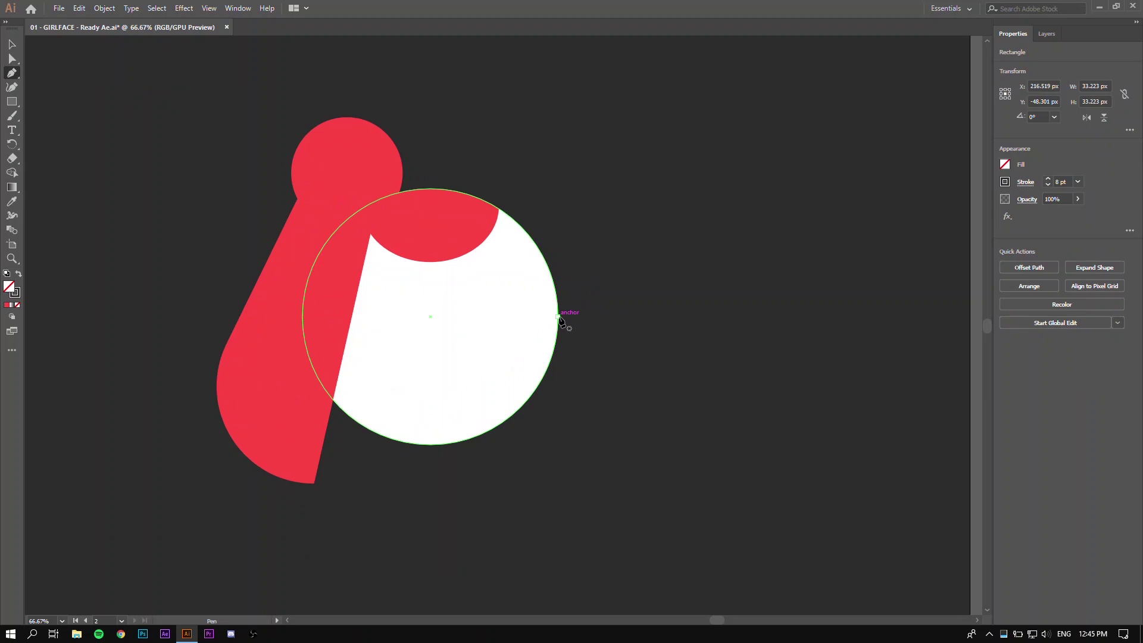
click(559, 317)
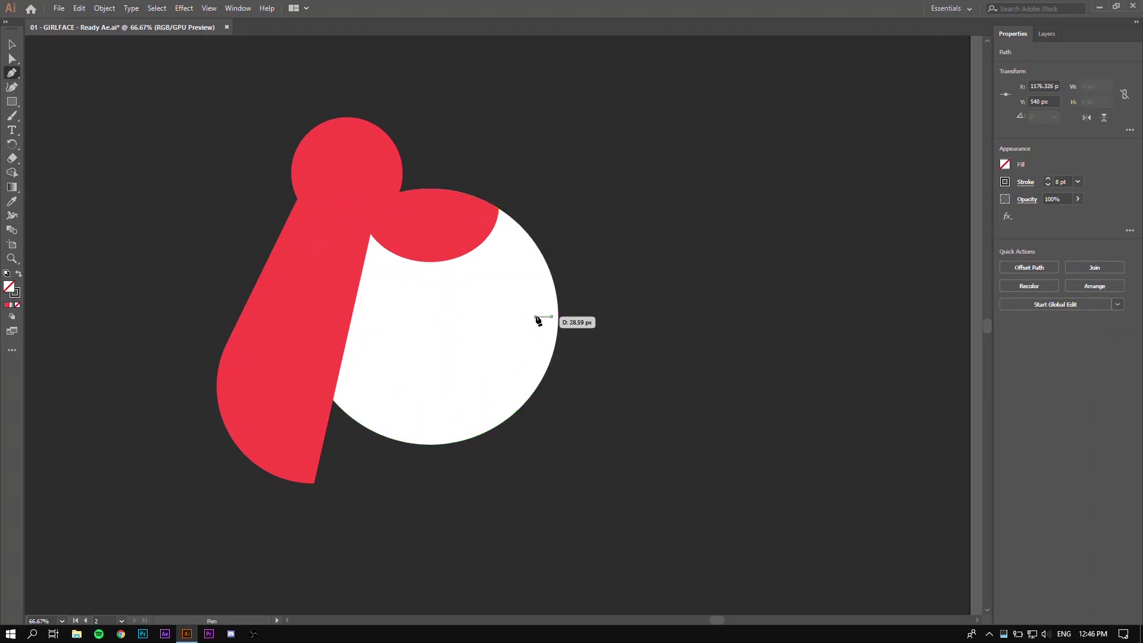
click(538, 317)
key(v)
key(ctrl+plus)
key(ctrl+plus)
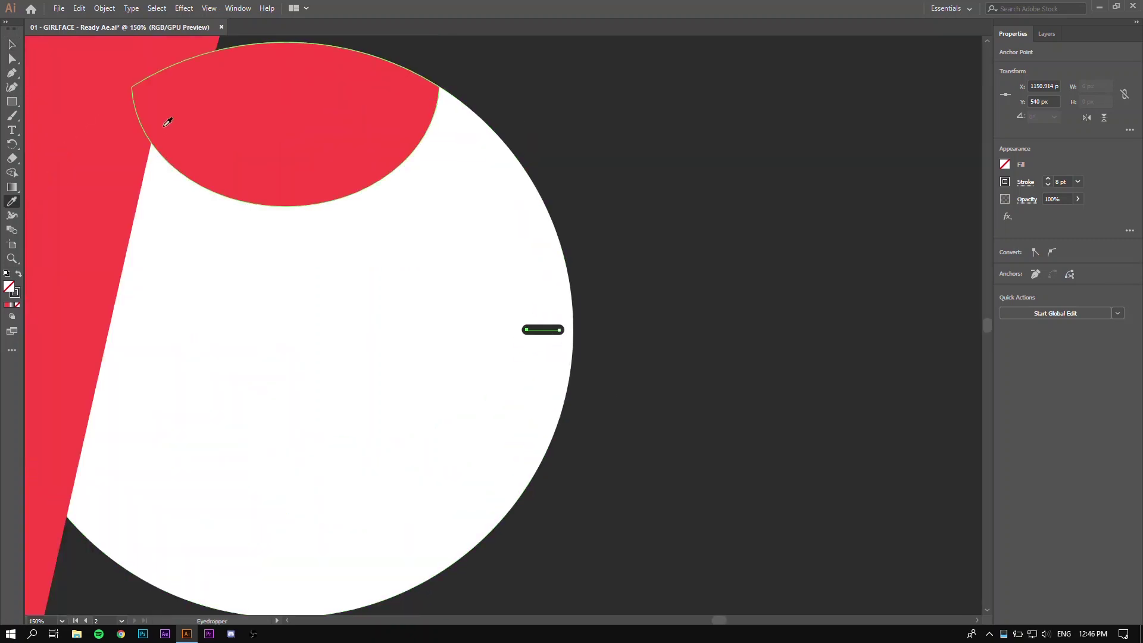
- Bend the line into a downward arc and move it left as the closed eye
click(10, 76)
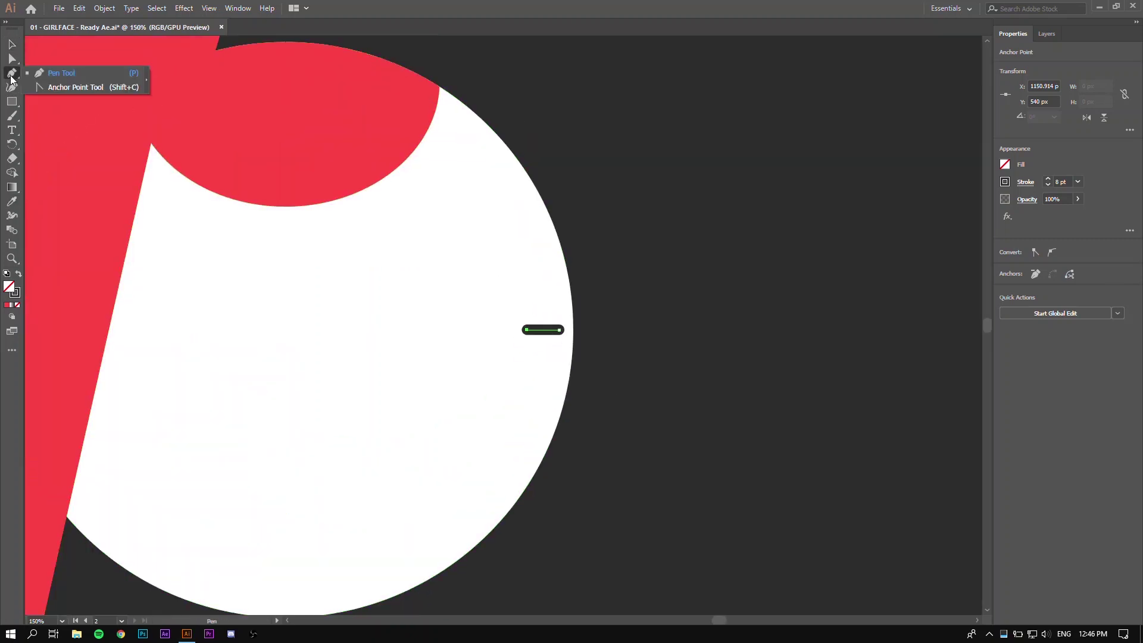
key(shift+c)
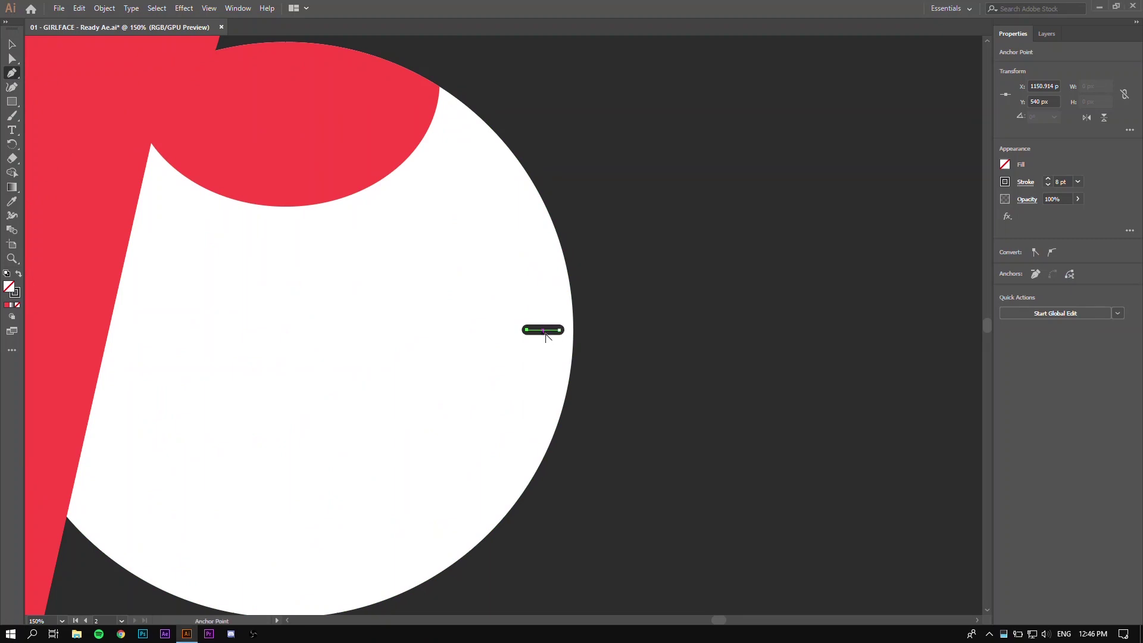
drag(543, 336, 544, 336)
key(v)
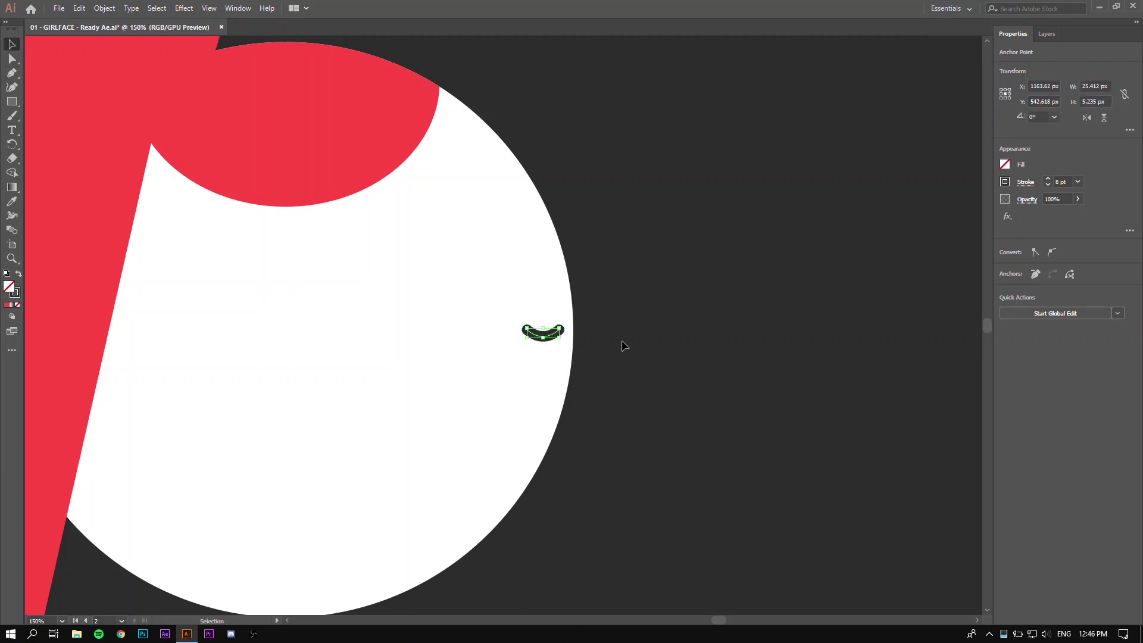
click(622, 342)
drag(552, 337, 520, 334)
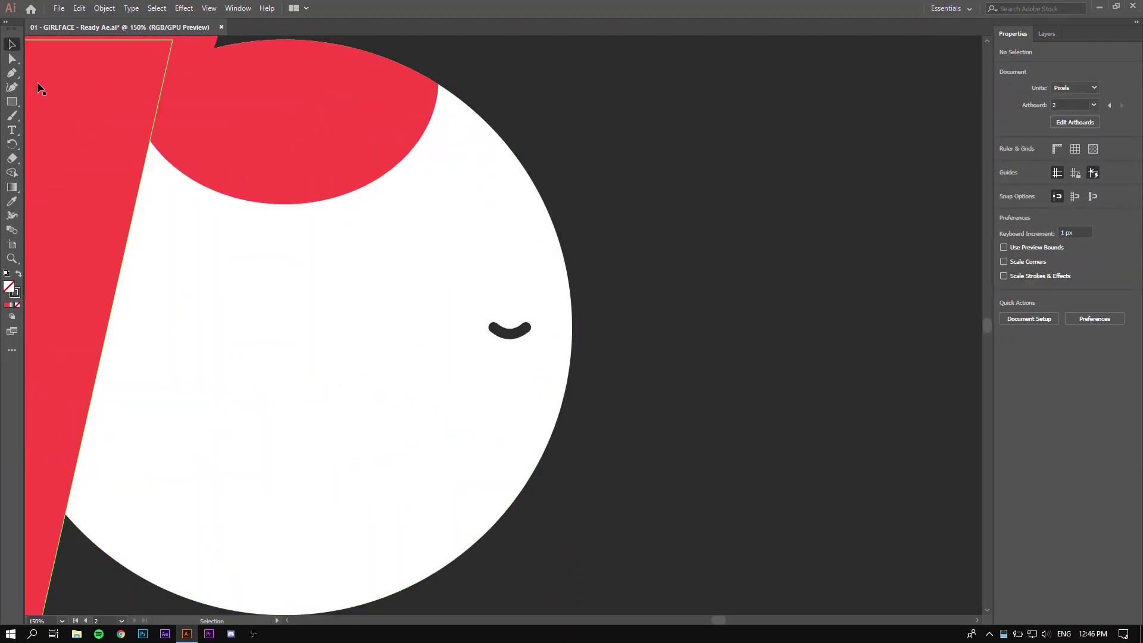
- Pen-draw a short dark line below the eye as the mouth
click(11, 73)
click(566, 389)
drag(544, 389, 558, 394)
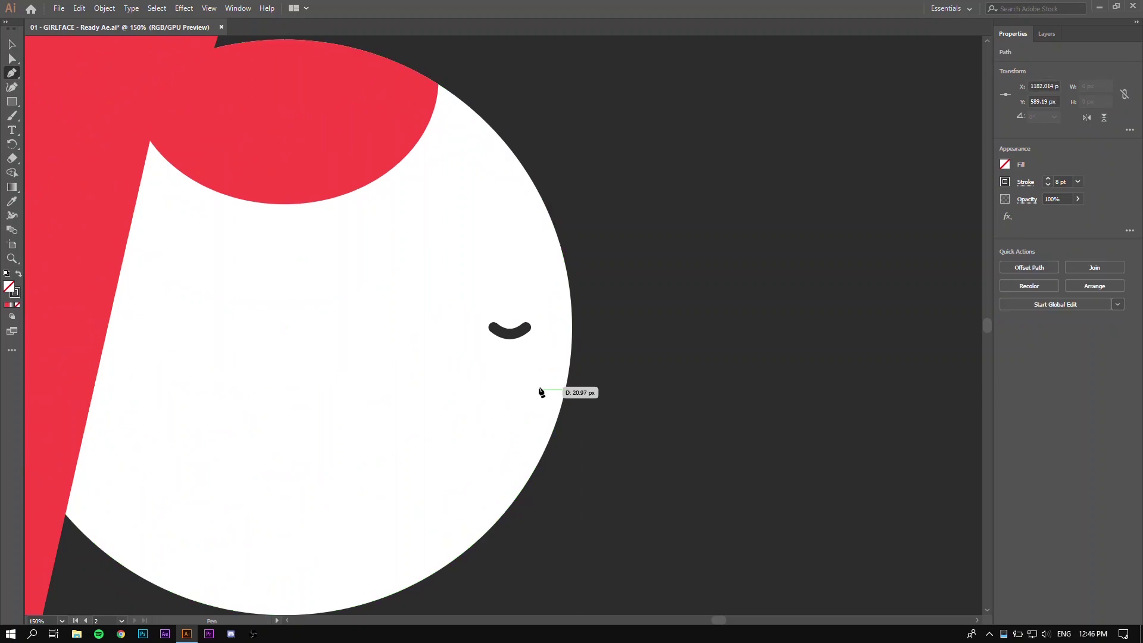
key(v)
key(ctrl+minus)
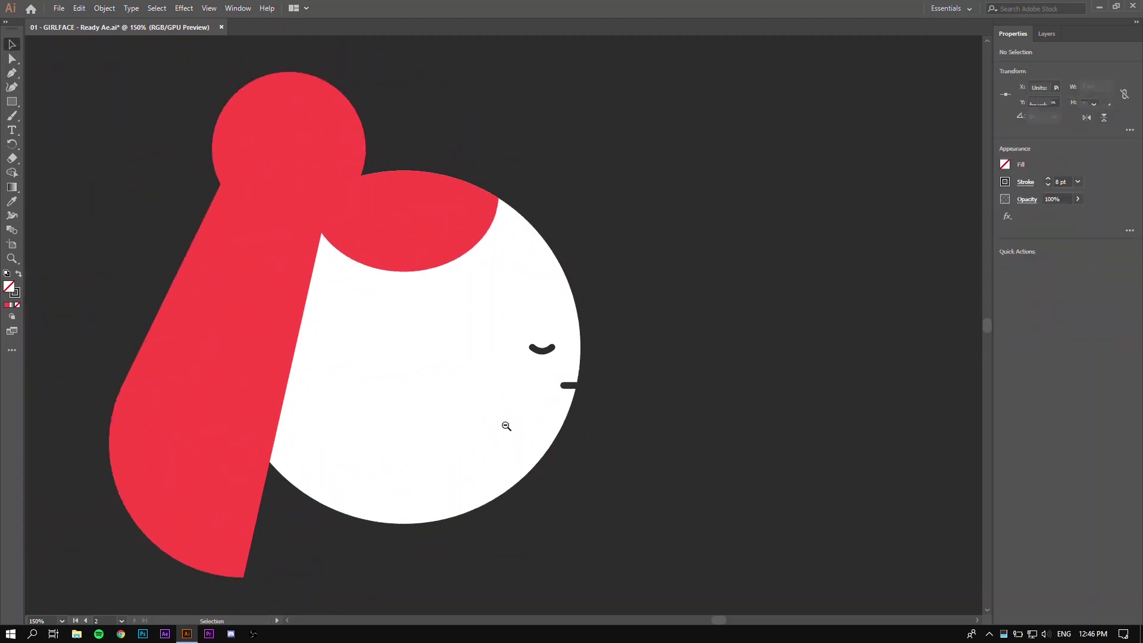
key(ctrl+plus)
- Bend the mouth line into a gentle downward curve and angle its handles inward
key(p)
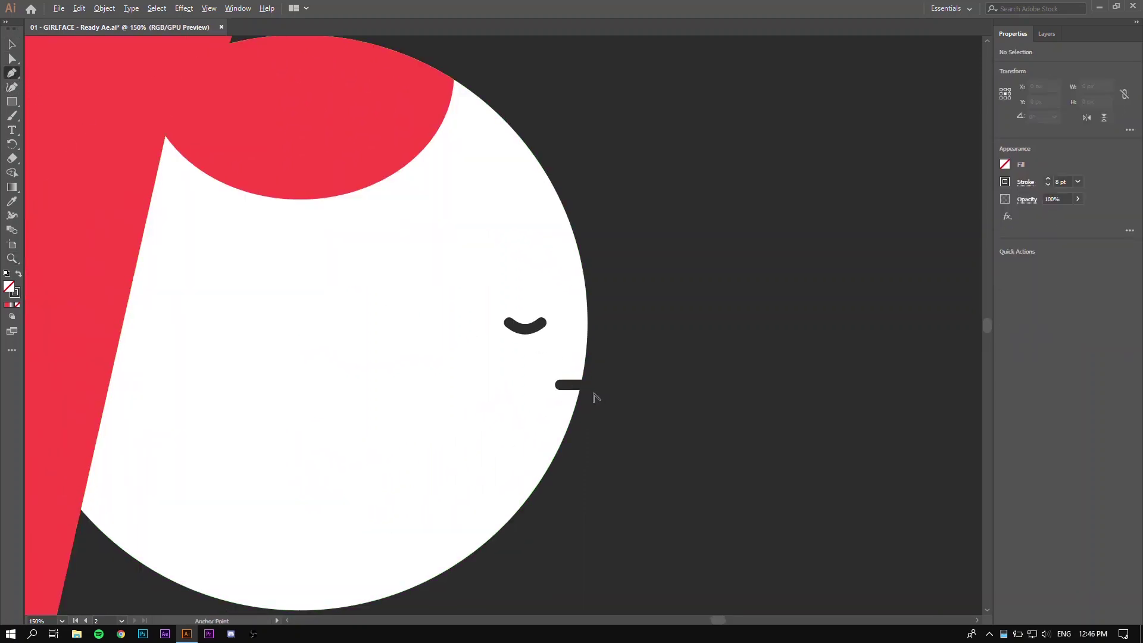
drag(569, 388, 573, 393)
key(v)
scroll(572, 389, up, 3)
scroll(542, 387, up, 2)
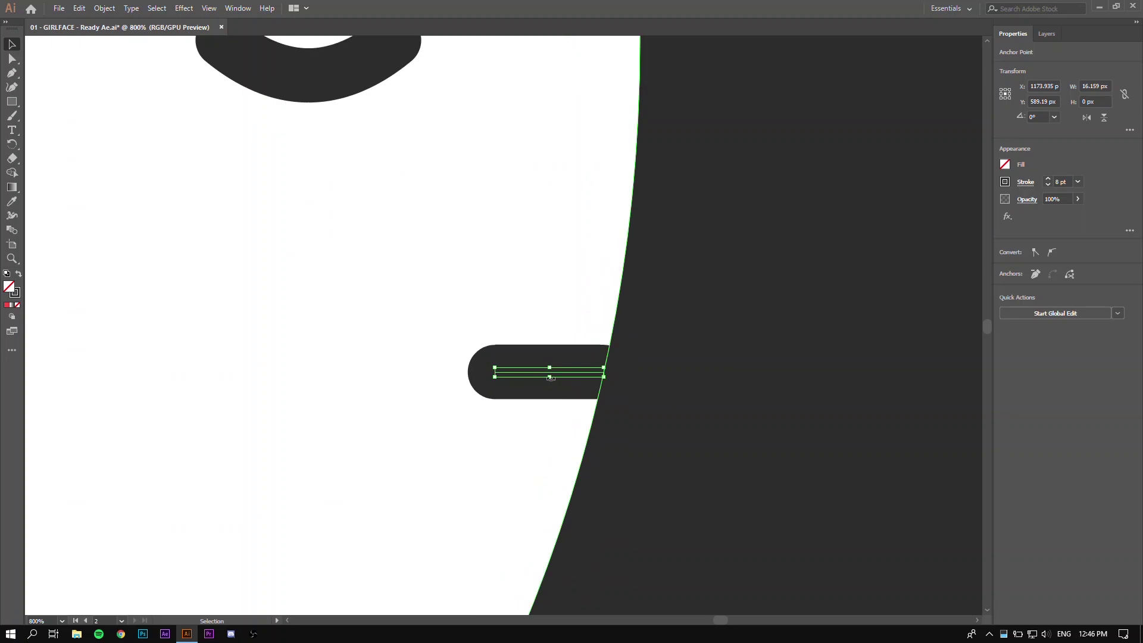
key(shift+c)
click(557, 373)
drag(558, 373, 557, 383)
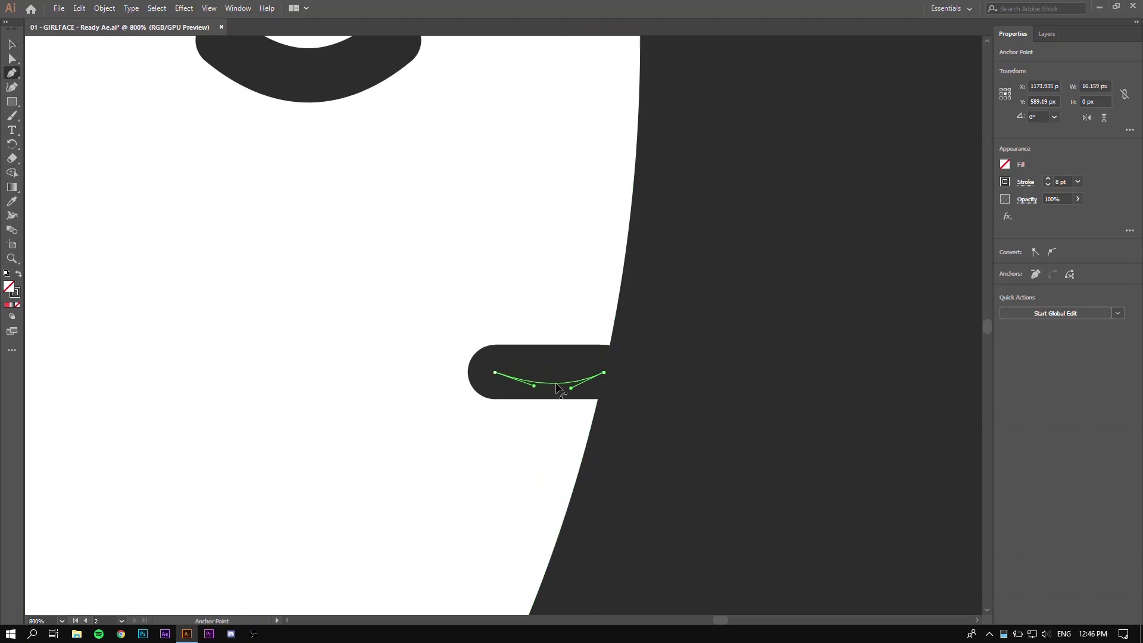
drag(557, 386, 556, 387)
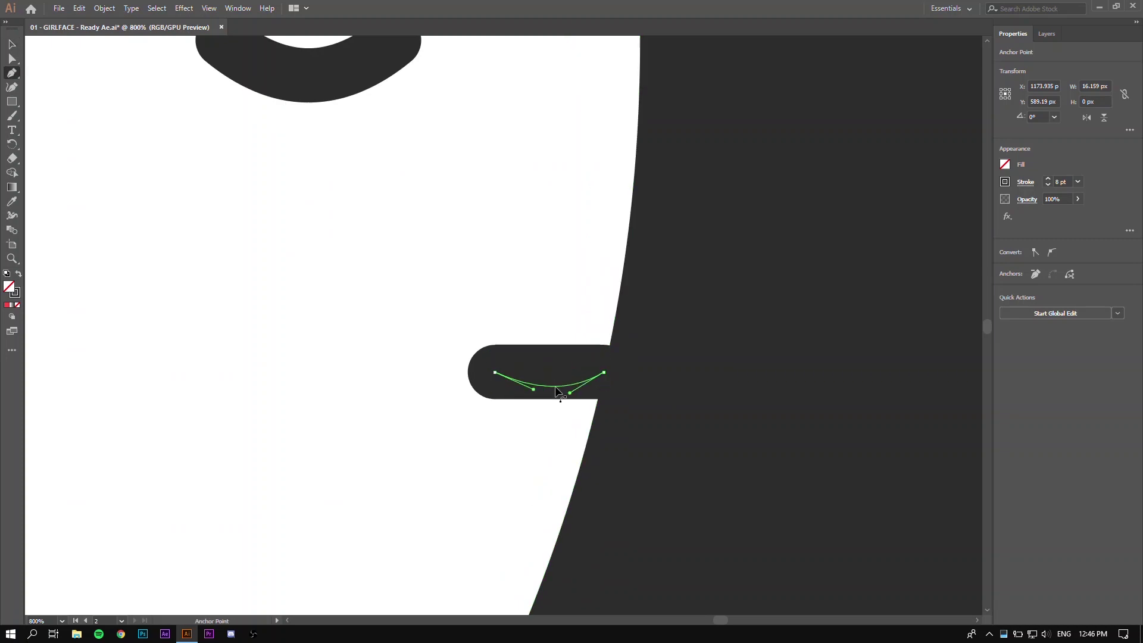
scroll(577, 357, down, 8)
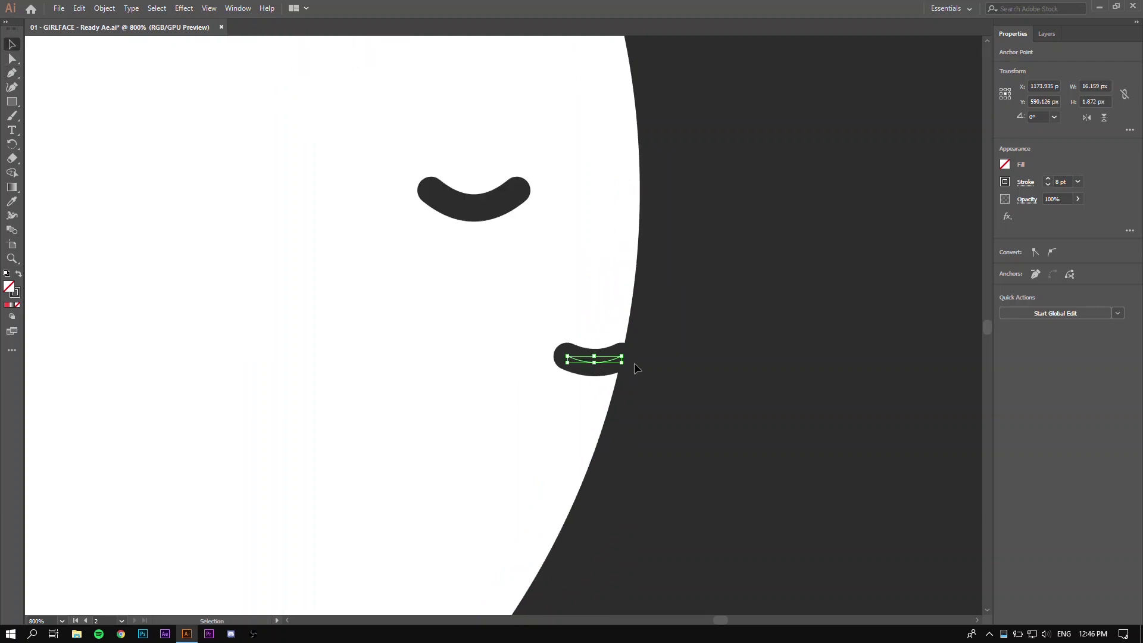
scroll(577, 357, up, 2)
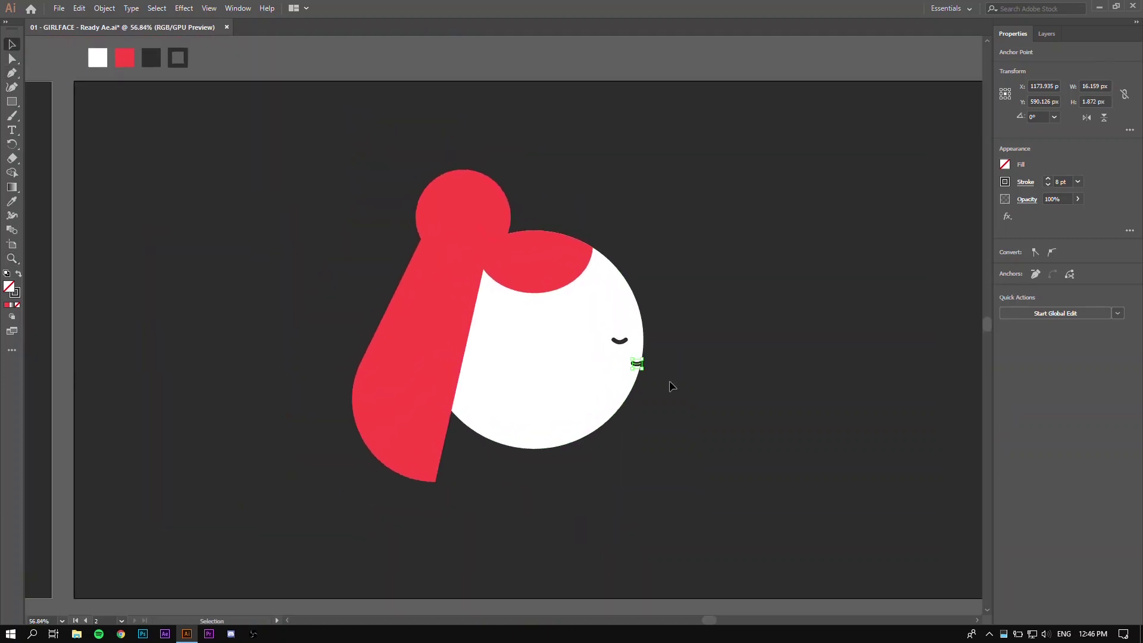
drag(701, 378, 687, 380)
- Pen-draw a triangle between the red strand and face, filled with the dark background colour
key(p)
ctrl+click(663, 367)
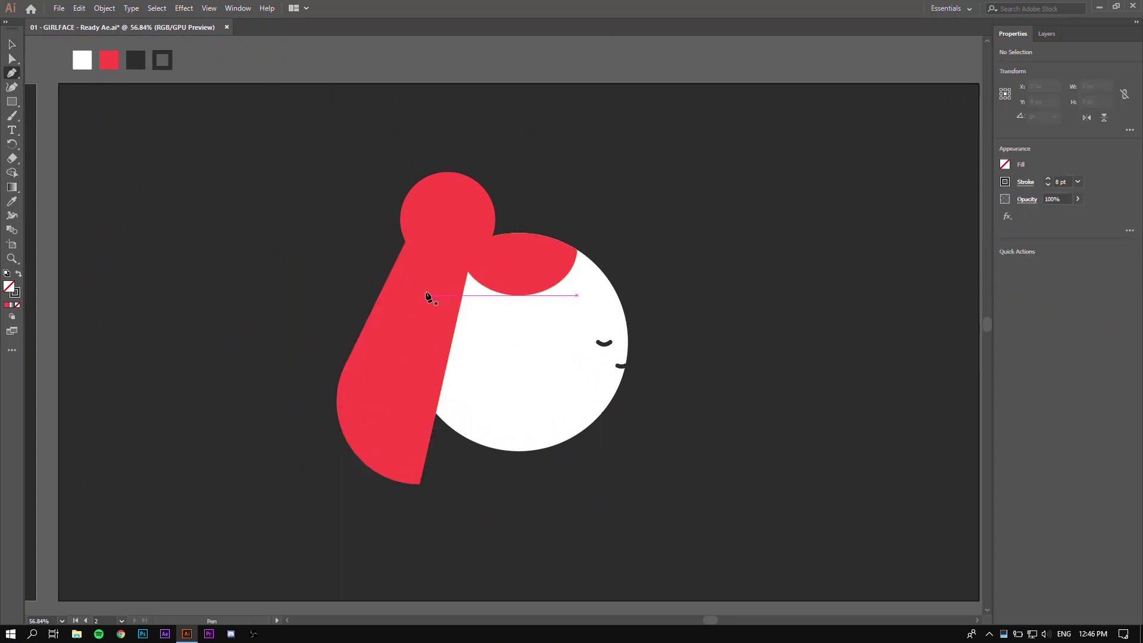
scroll(439, 405, up, 2)
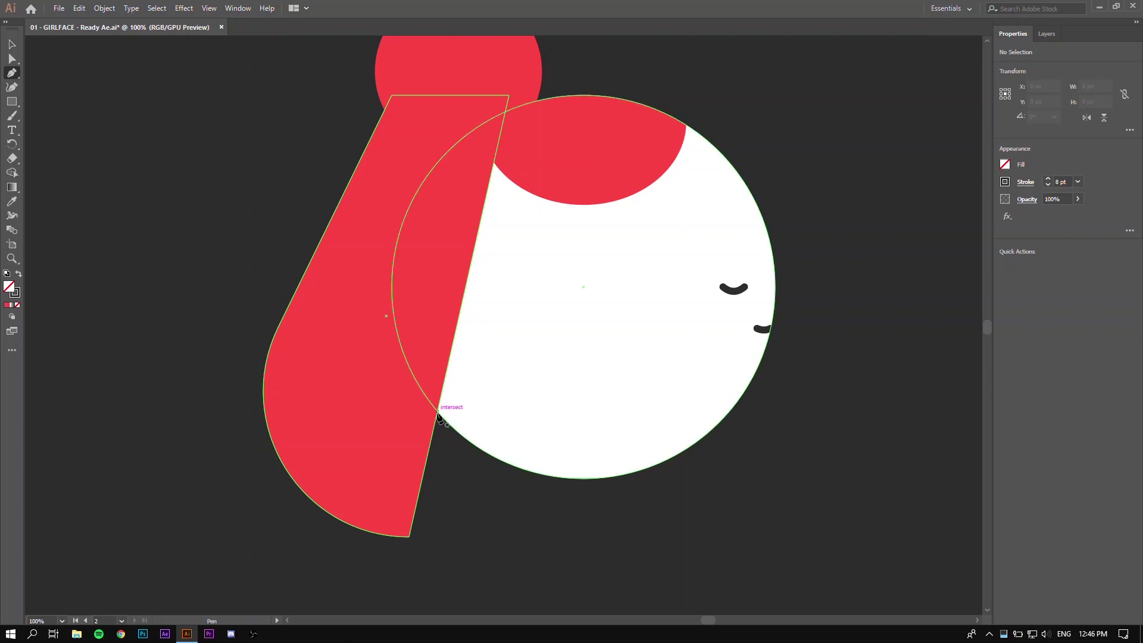
click(434, 426)
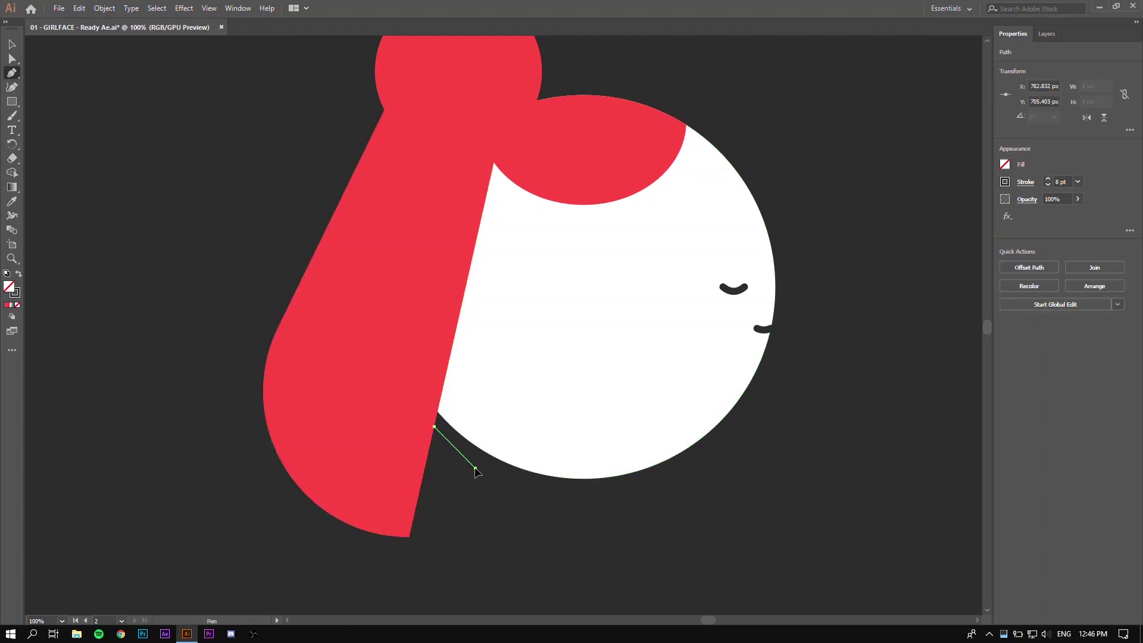
click(475, 468)
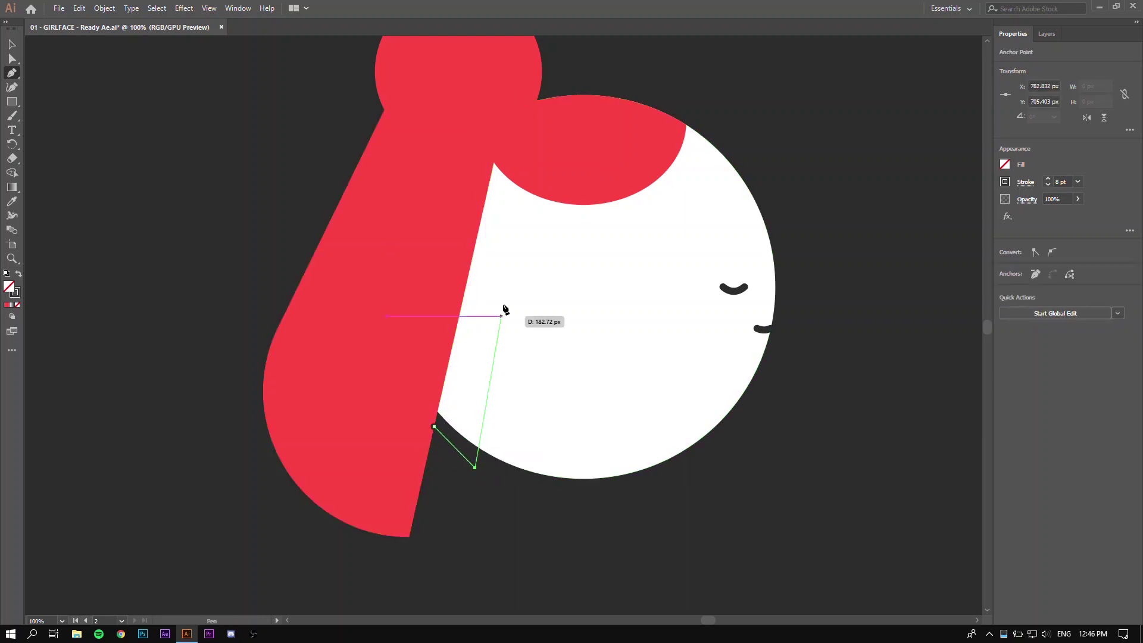
click(494, 161)
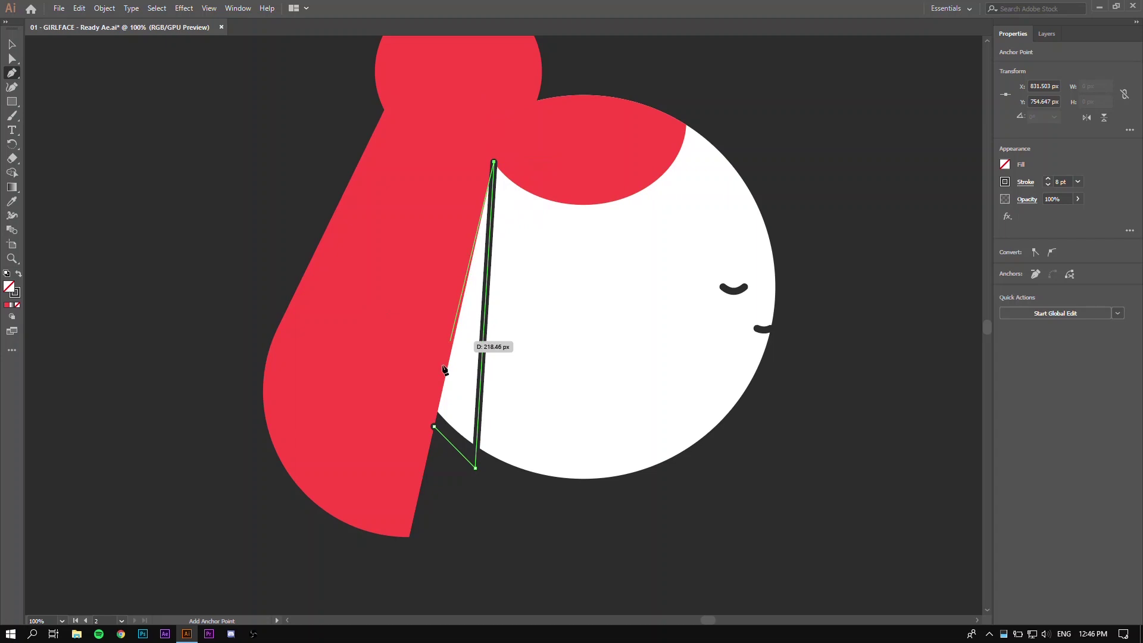
click(435, 427)
key(v)
key(i)
click(273, 296)
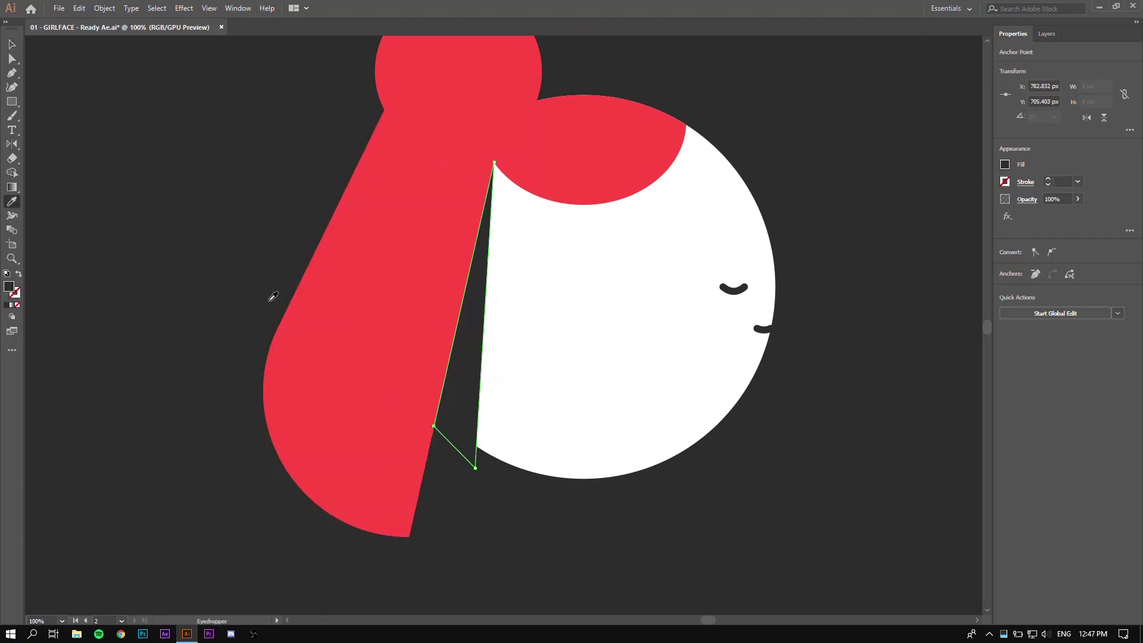
- Bring the white face circle to front and split out the triangle region with Shape Builder
key(v)
click(576, 396)
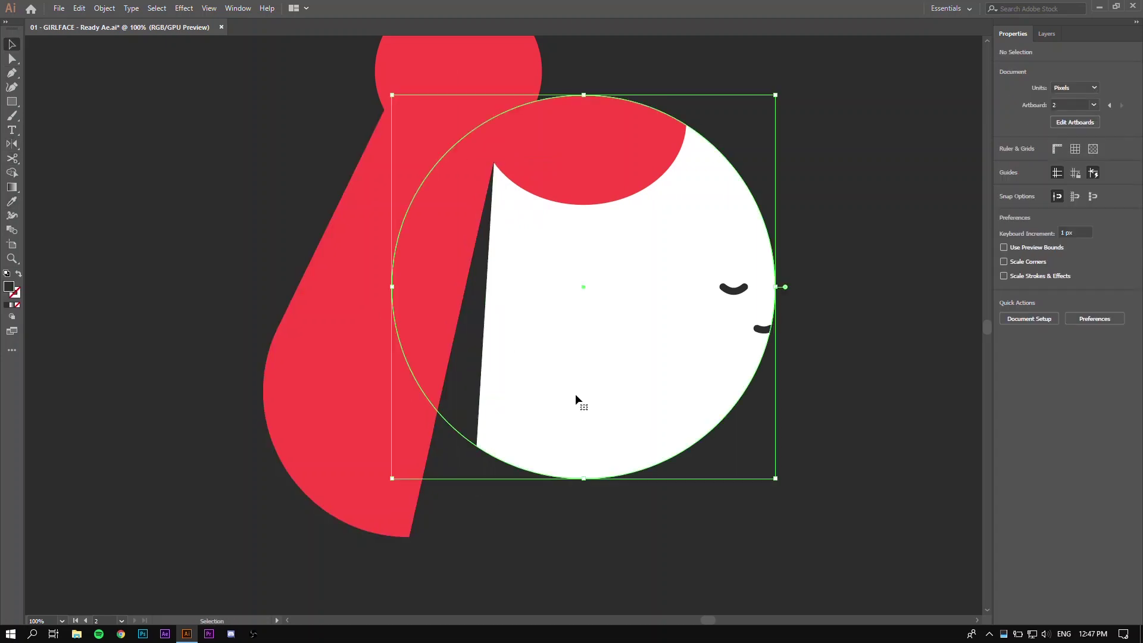
key(a)
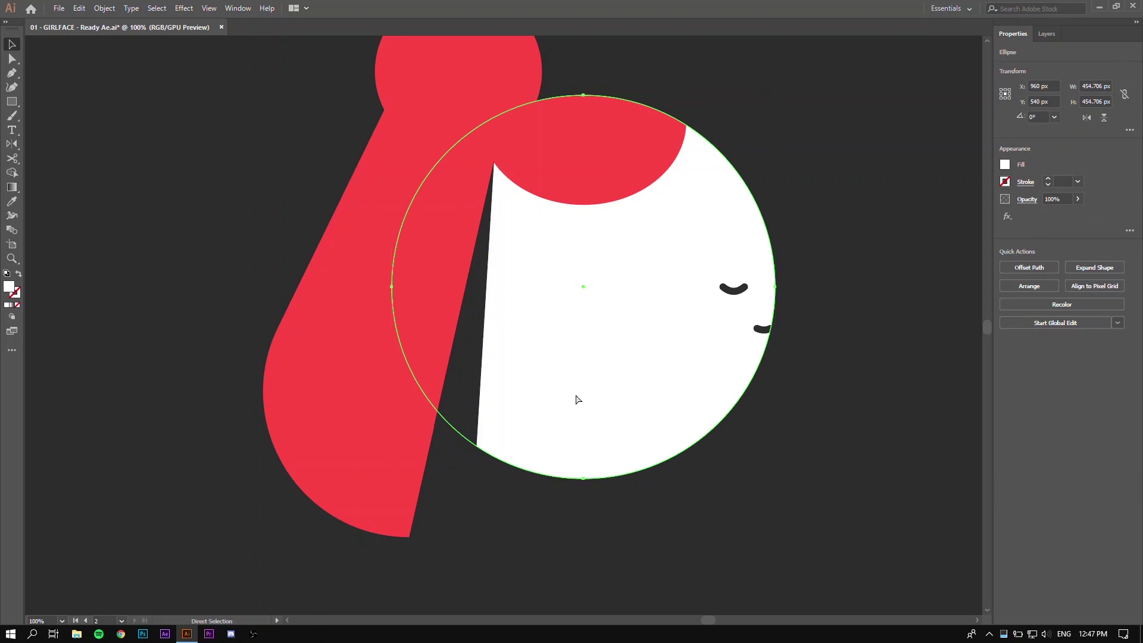
key(v)
key(ctrl+shift+bracketright)
shift+click(452, 444)
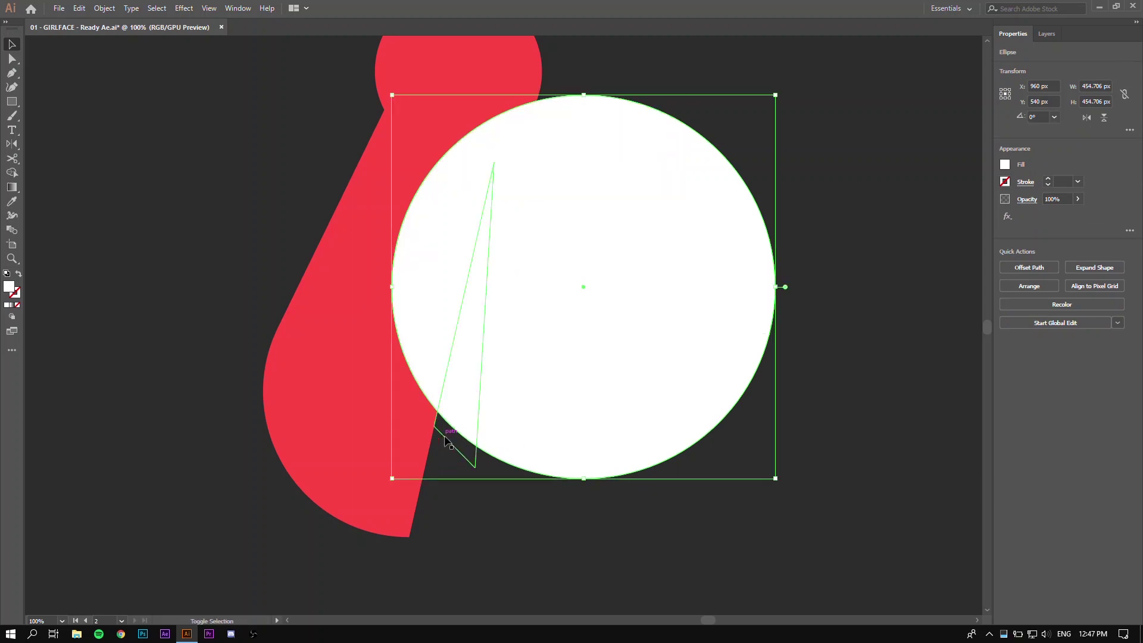
click(12, 174)
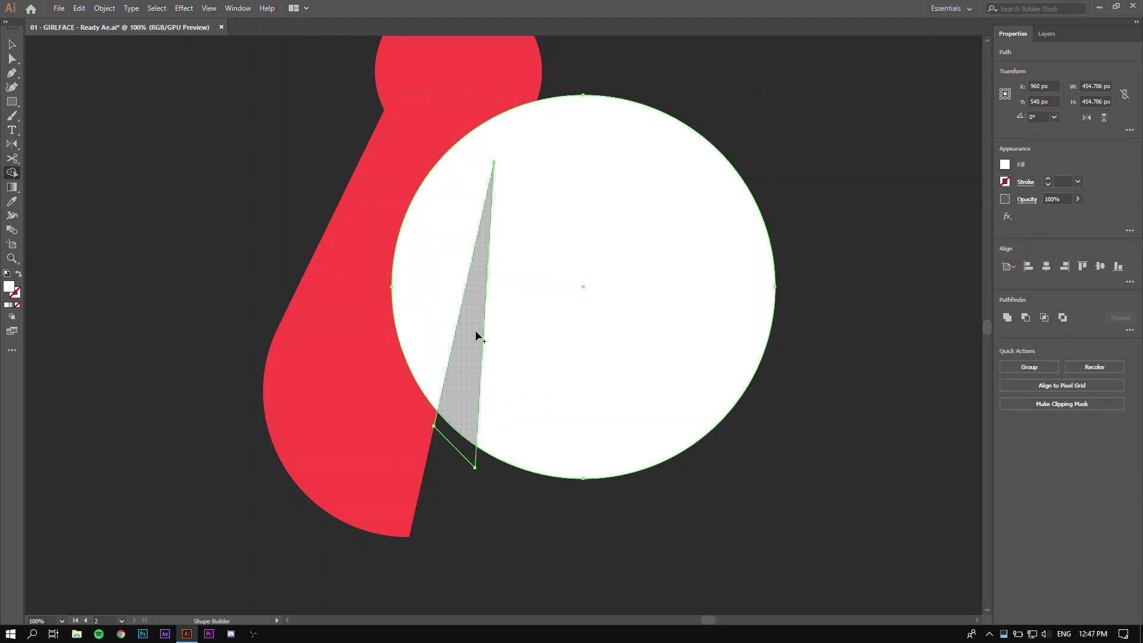
click(472, 351)
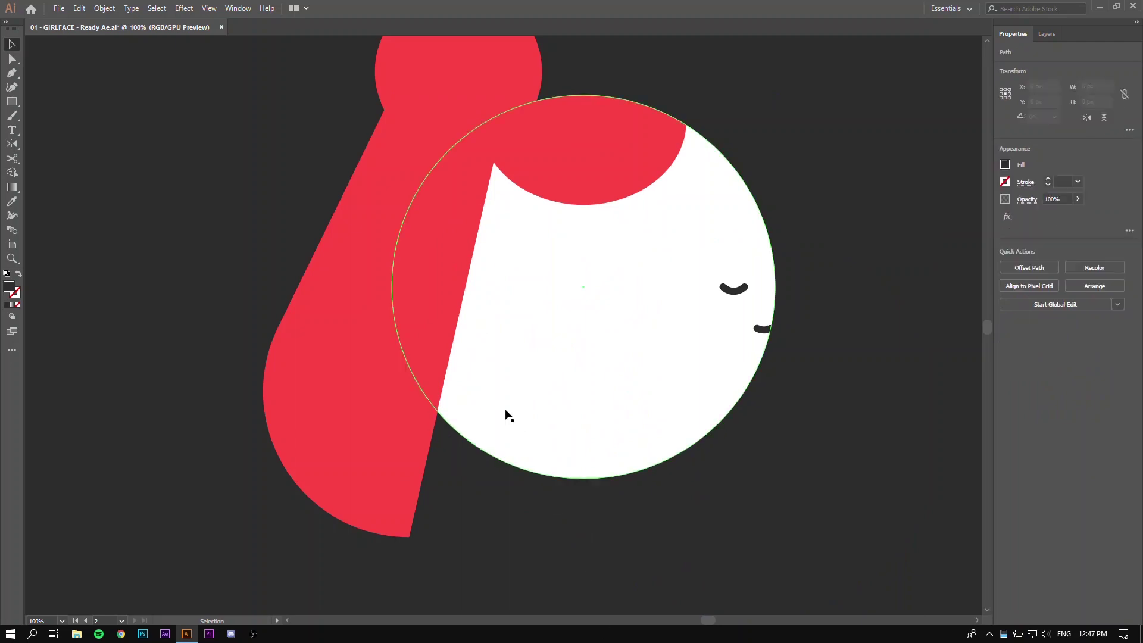
- Fill the thin white sliver with the dark background colour and fit the artboard in view
click(461, 410)
key(i)
click(472, 506)
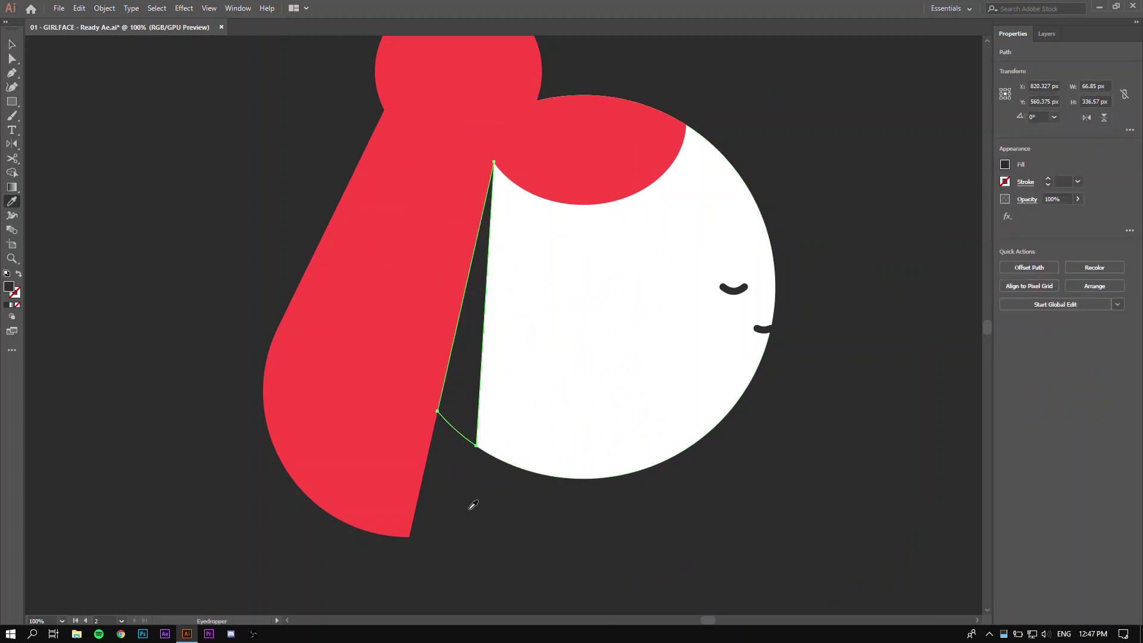
key(z)
alt+click(324, 510)
alt+click(464, 488)
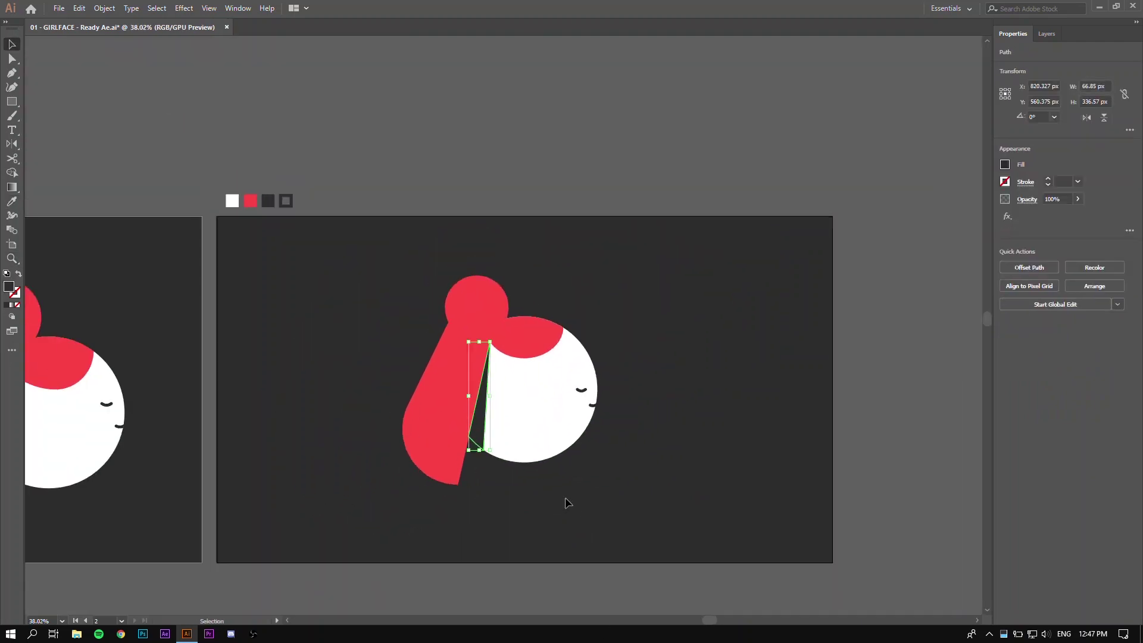
key(ctrl+shift+a)
drag(578, 463, 679, 437)
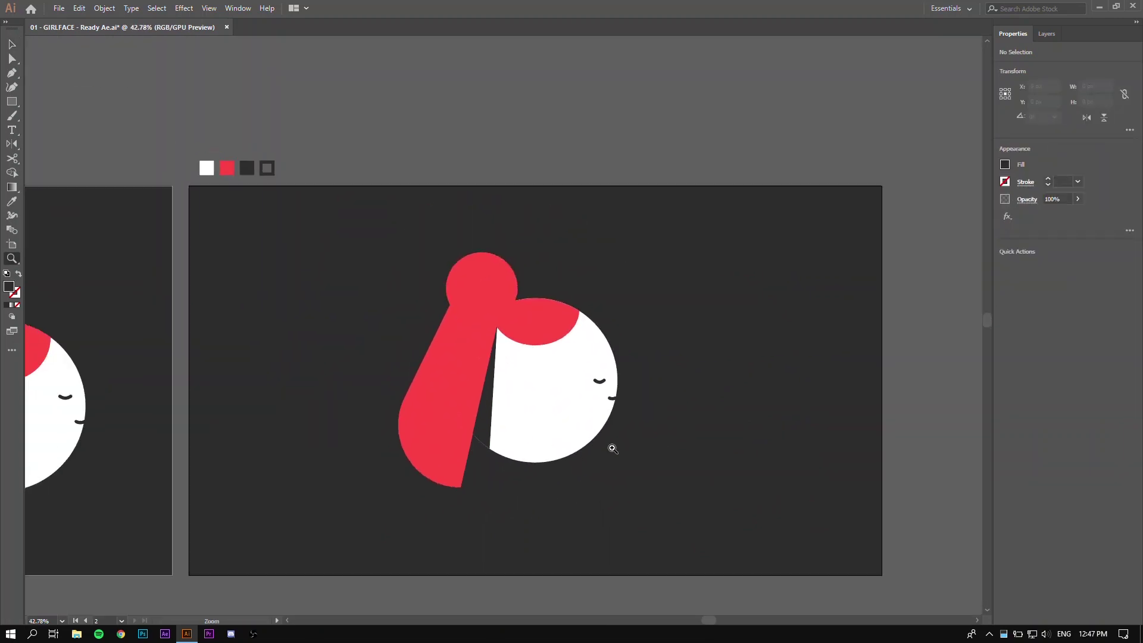
key(ctrl+0)
key(v)
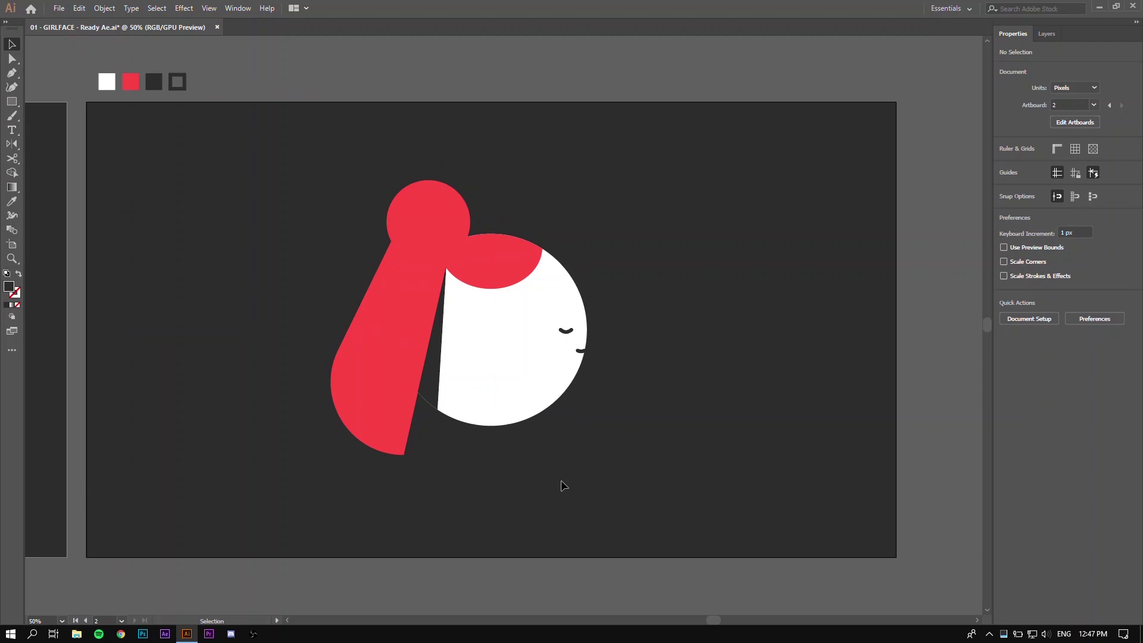
- Save over '01 - GIRLFACE - Ready Ae' as .ai, confirming the replacement and default options
click(59, 7)
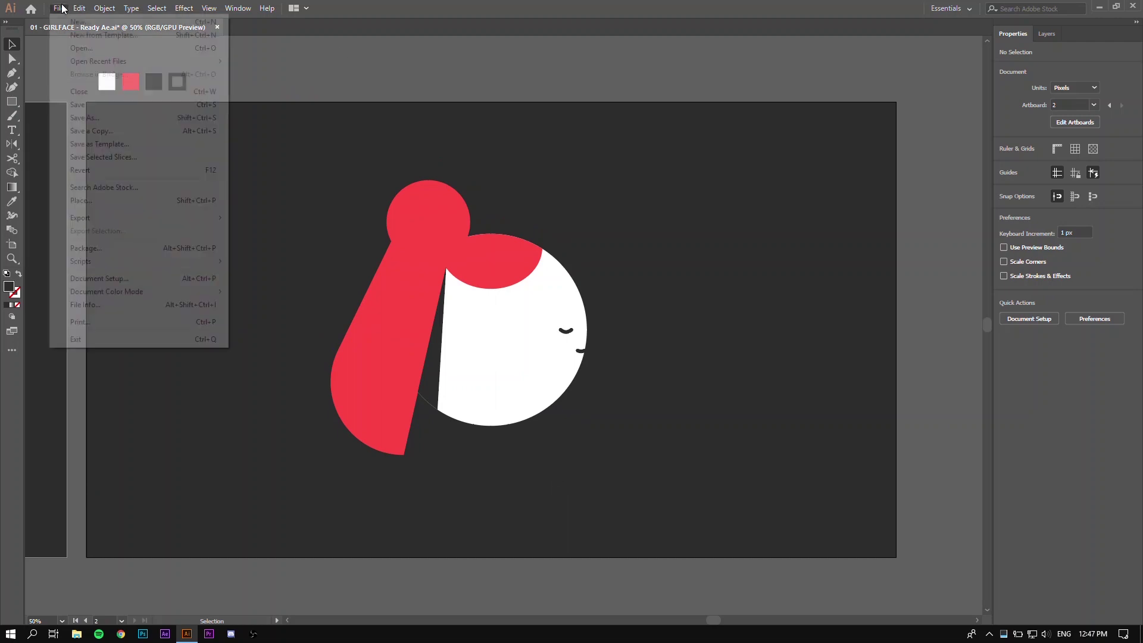
click(108, 120)
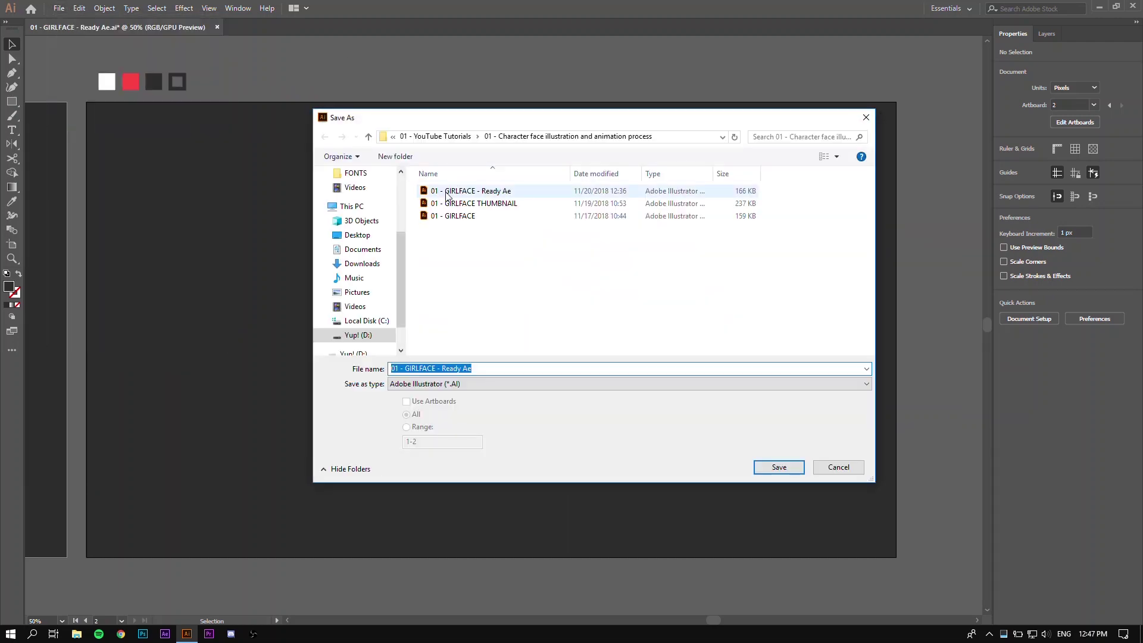
click(448, 192)
click(779, 467)
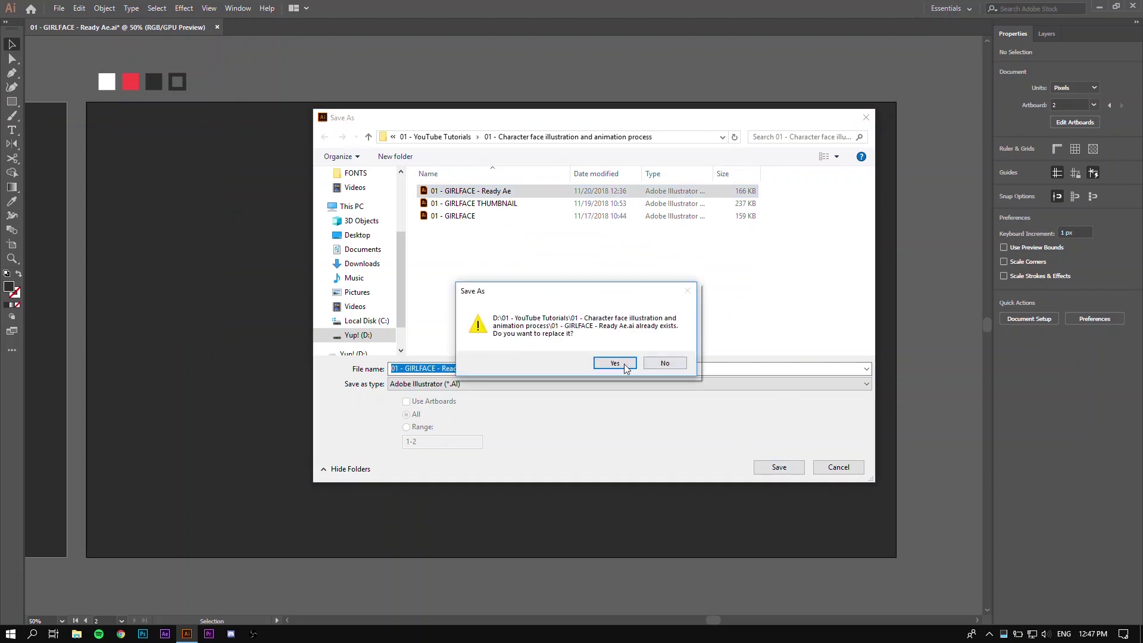
click(631, 364)
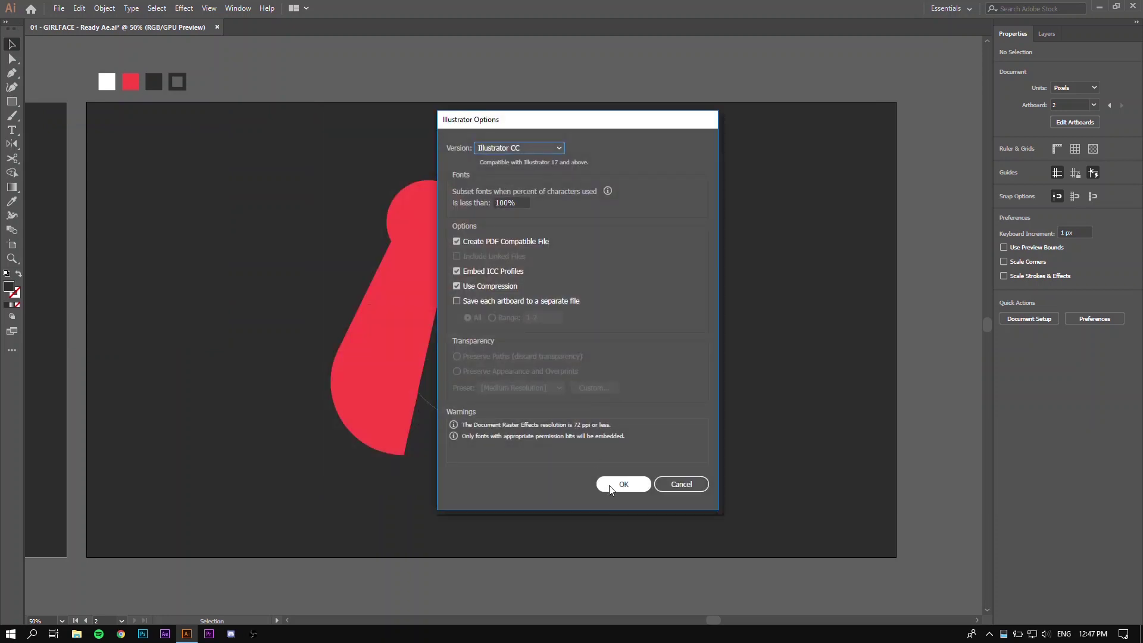
click(614, 483)
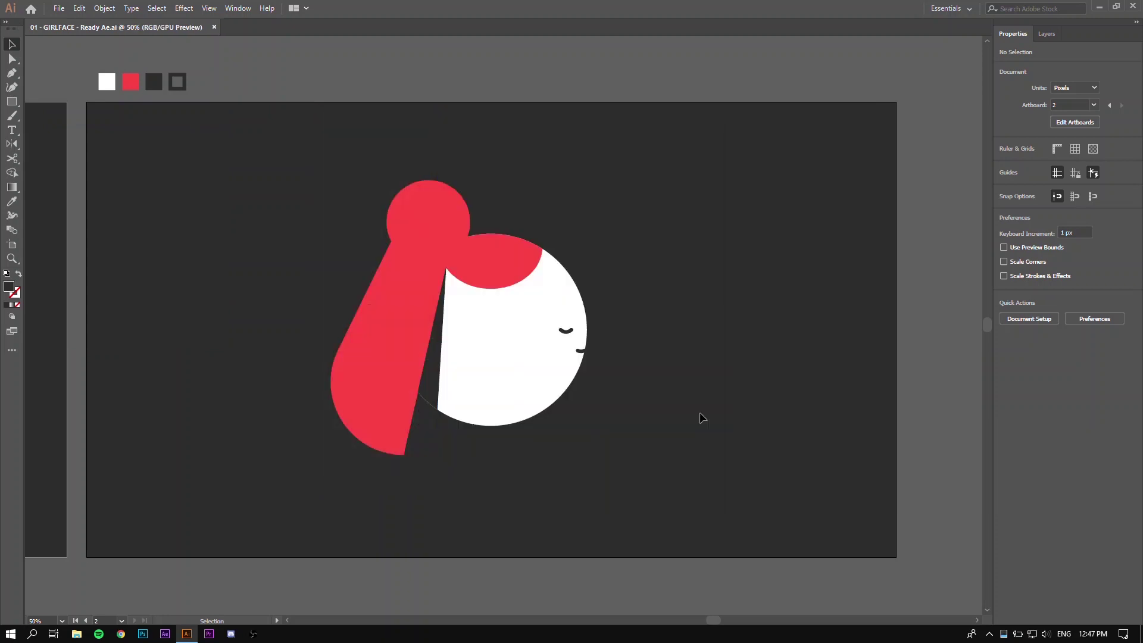